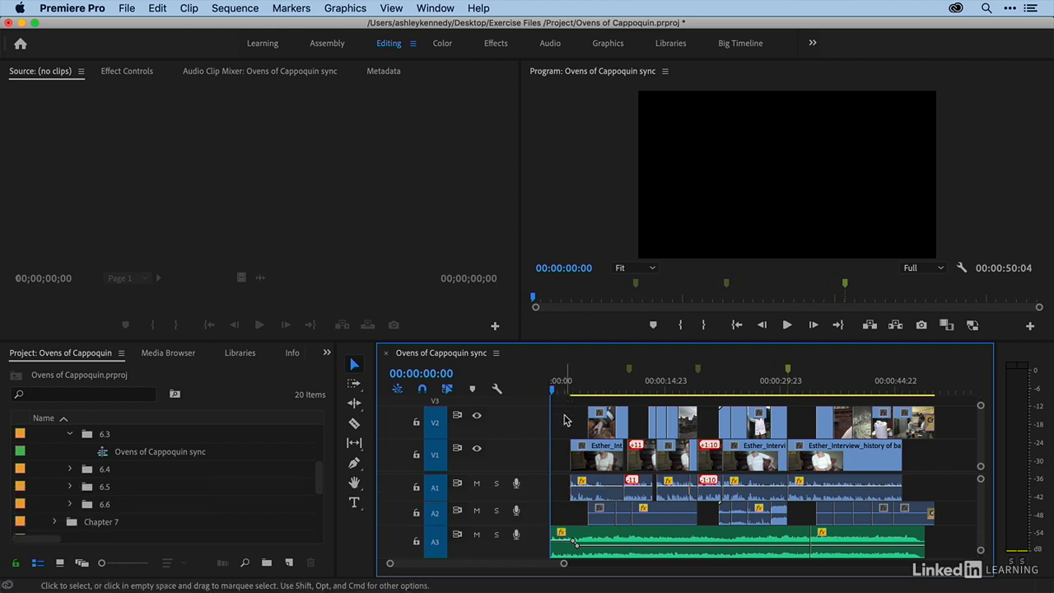
Select two interview clips on V1 and the first market clip on V2, one at a time, each together with its linked audio.
click(597, 462)
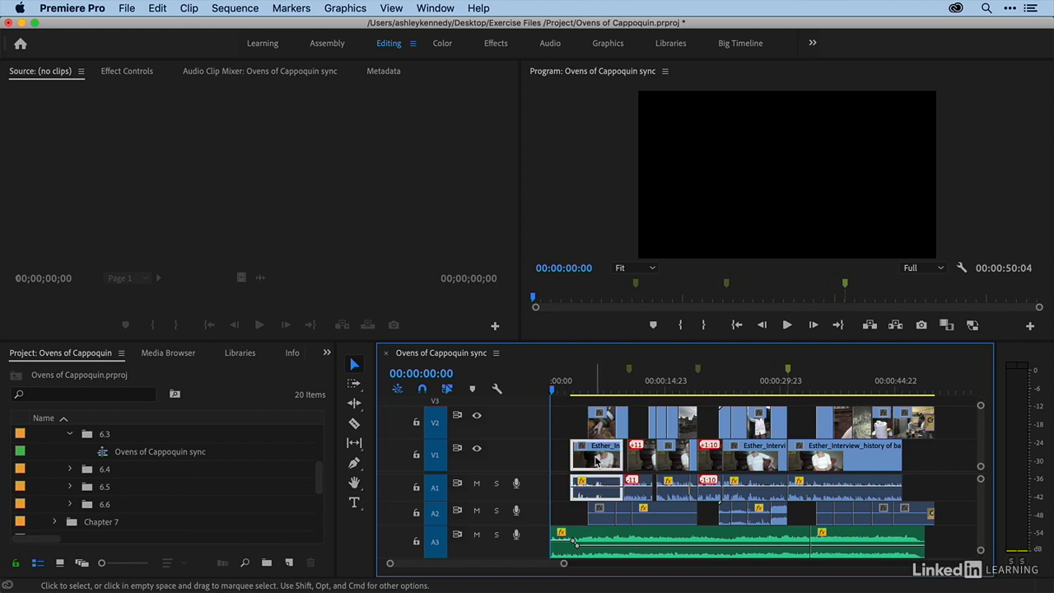
click(679, 458)
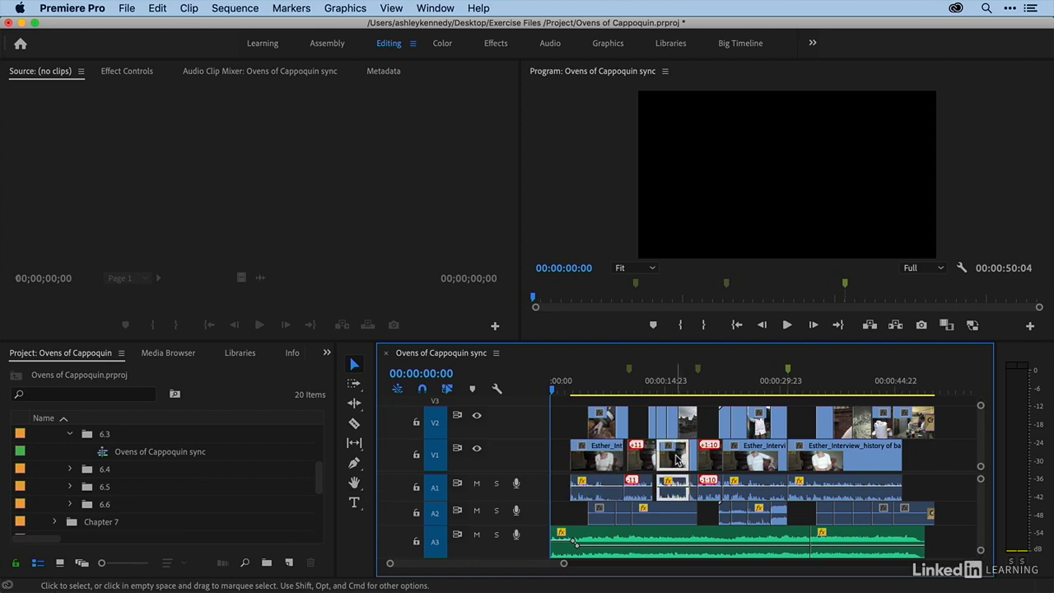
click(603, 427)
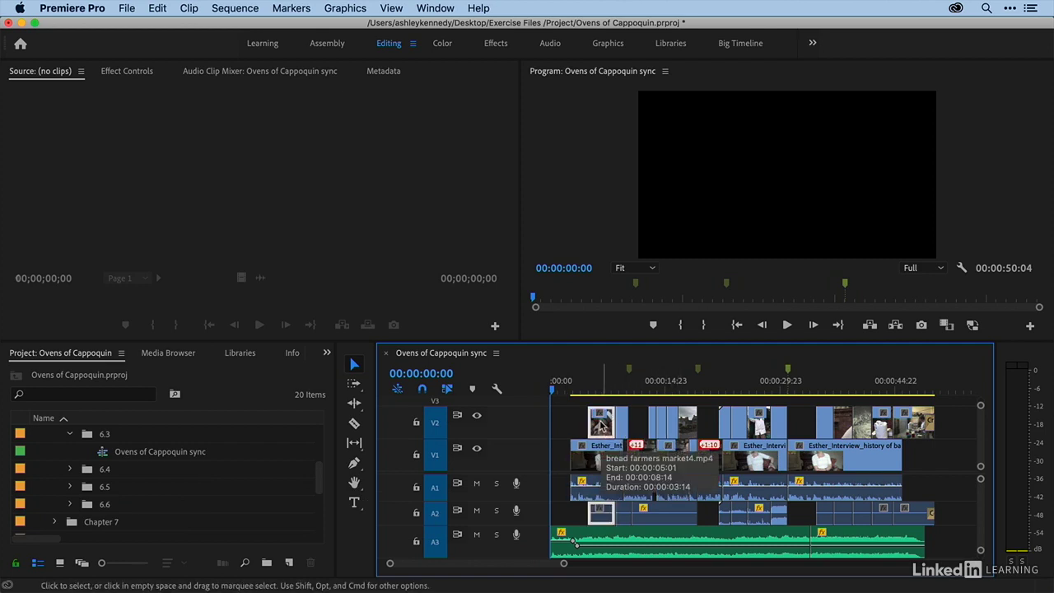
Turn off Linked Selection, select the video and audio of the interview clips independently, and turn Linked Selection back on.
click(448, 390)
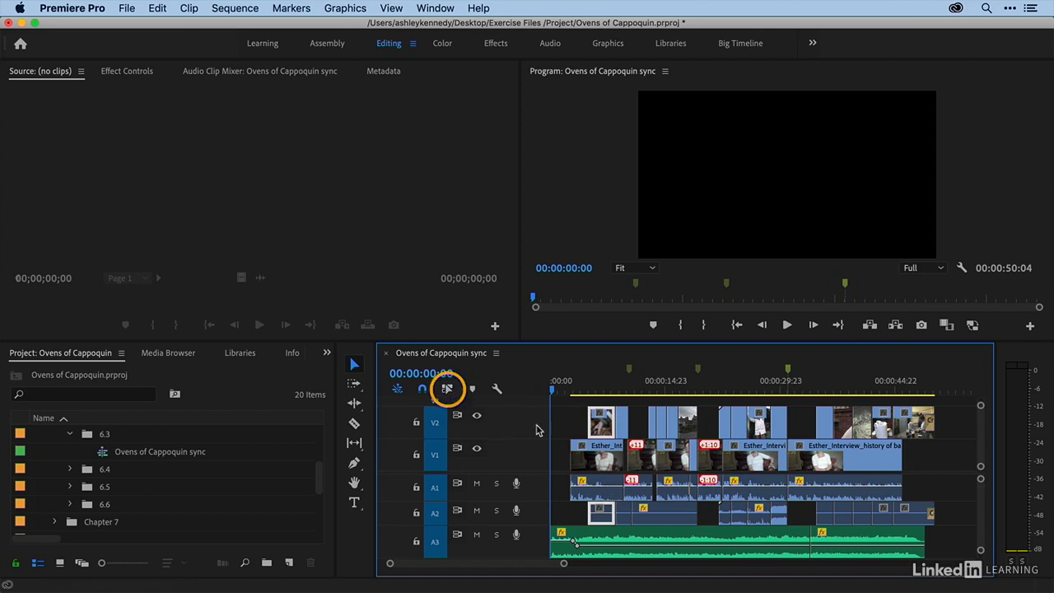
click(588, 459)
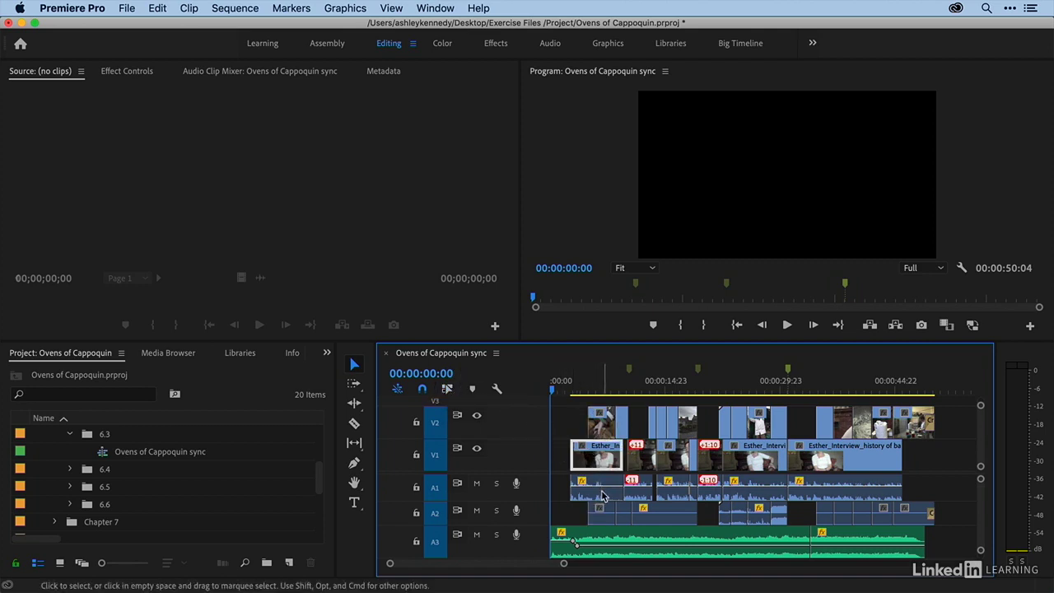
click(614, 492)
click(642, 463)
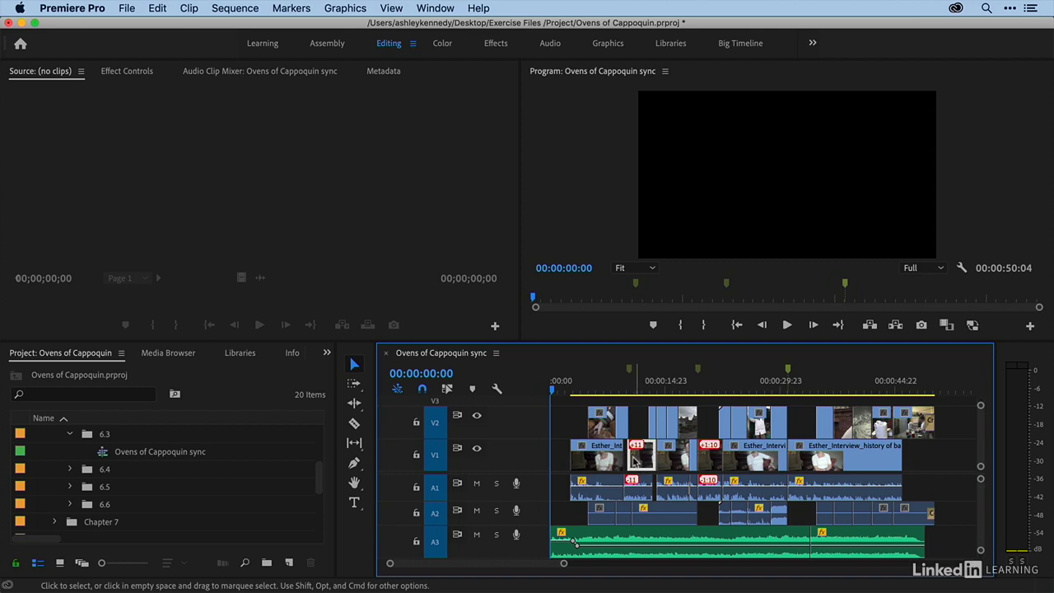
click(447, 388)
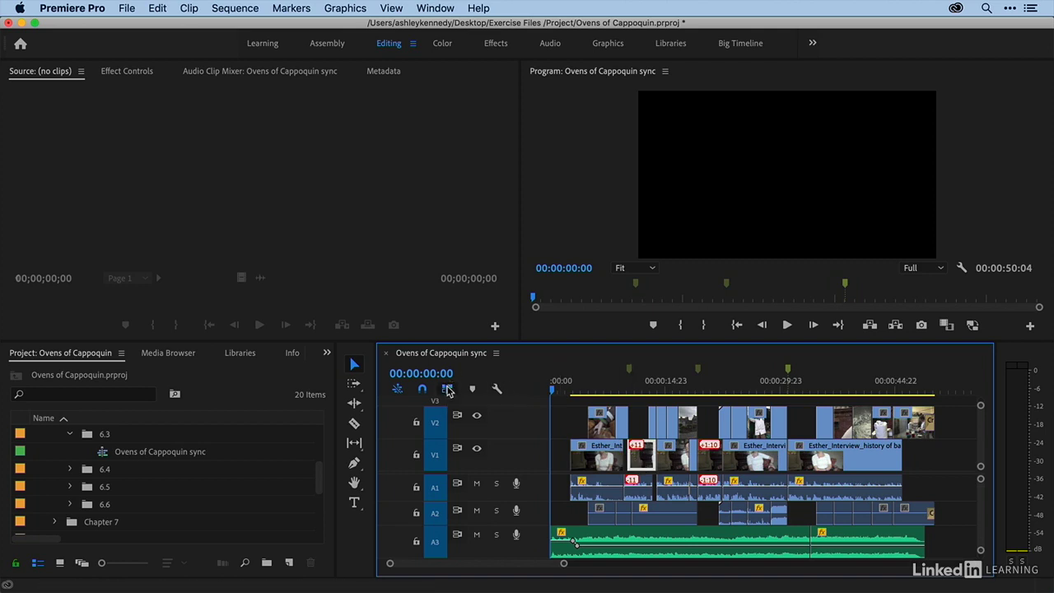
With Linked Selection on, override it to select only the video or only the audio of individual clips, and clear the selection.
click(566, 426)
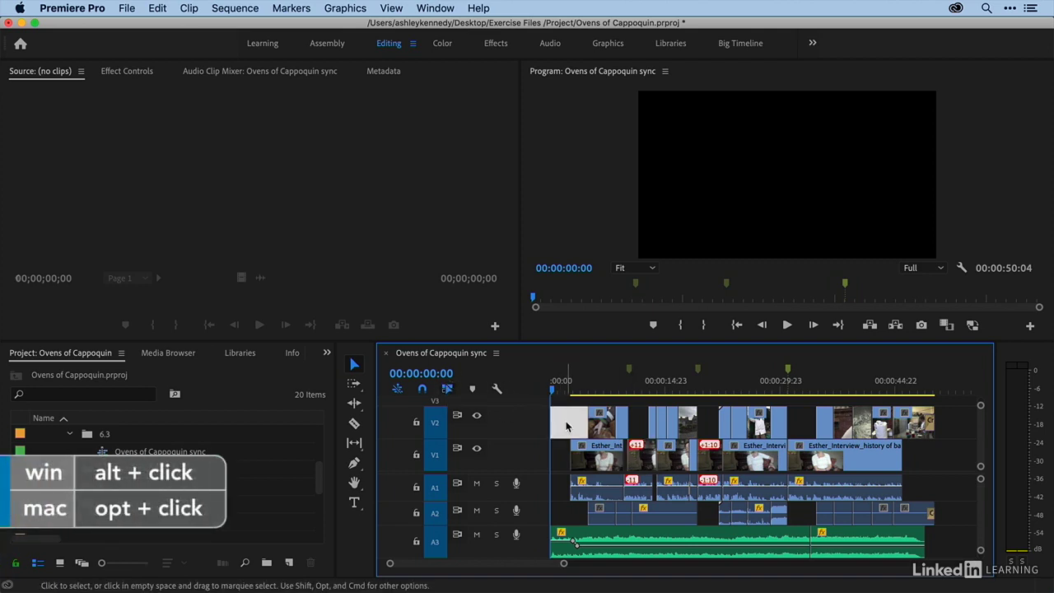
alt+click(607, 425)
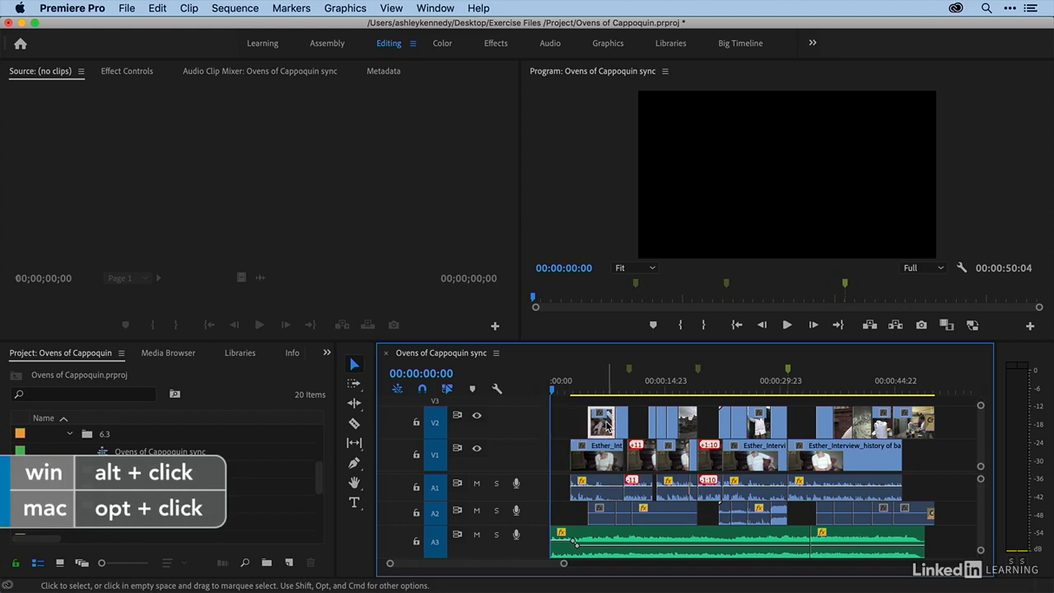
alt+click(612, 461)
alt+click(612, 493)
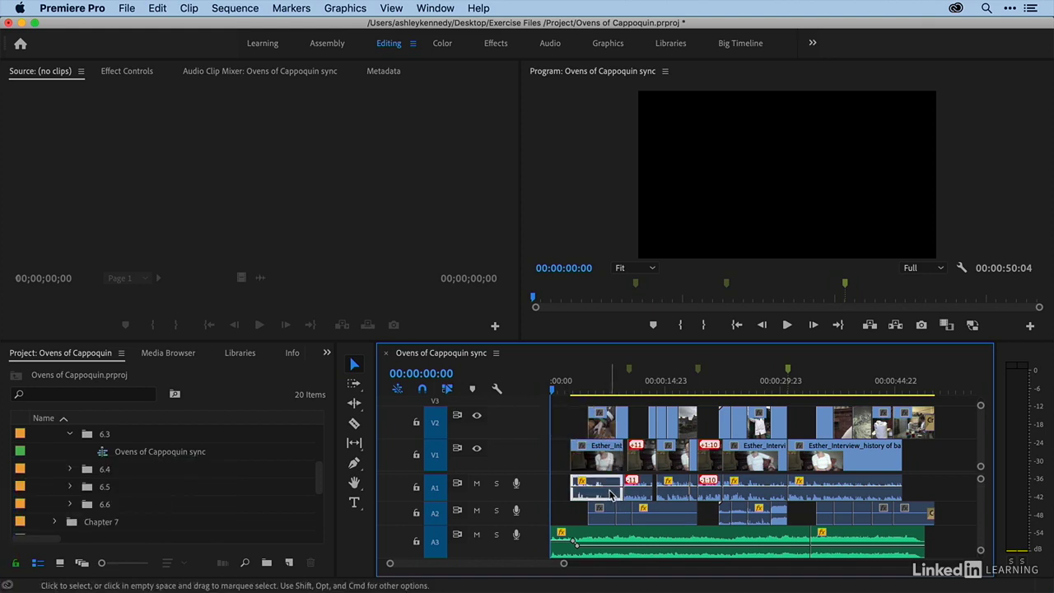
alt+click(806, 460)
alt+click(807, 496)
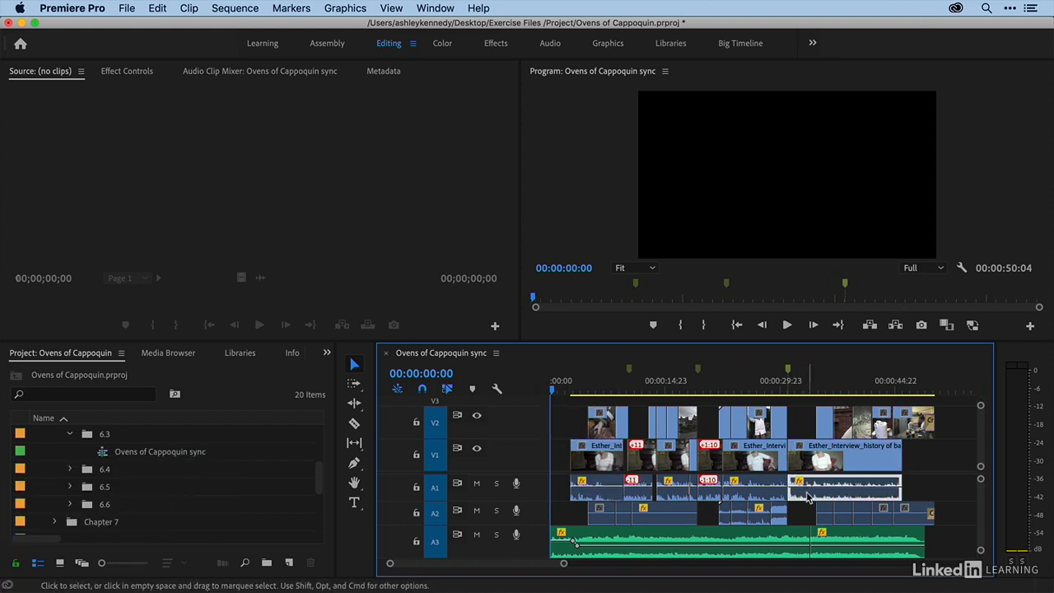
click(563, 424)
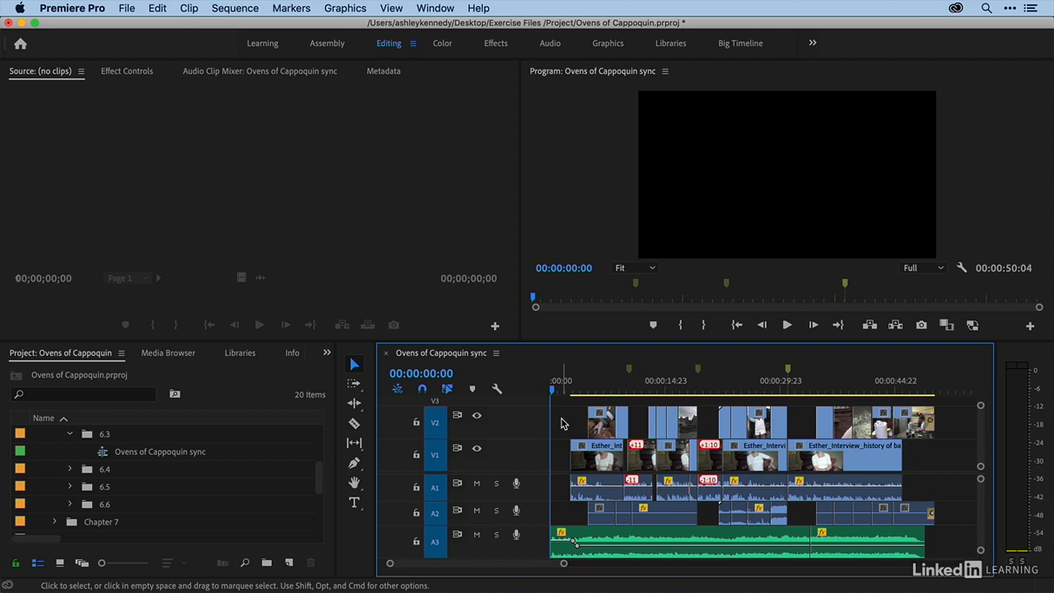
Shift only the video of the first interview clip on V1 15 frames earlier, leaving its audio in place, and play the section.
click(573, 391)
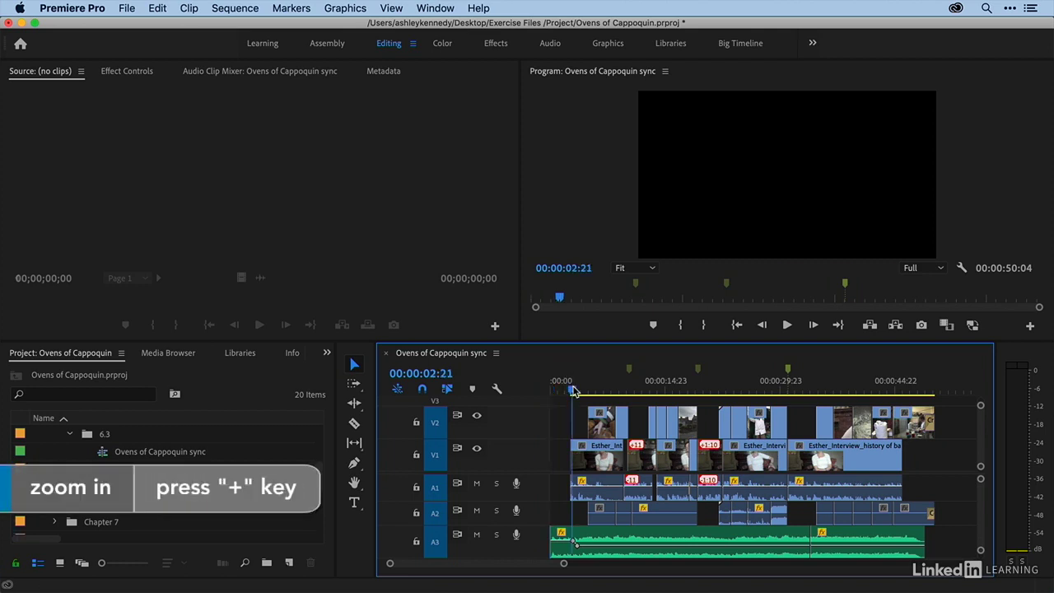
key(equal)
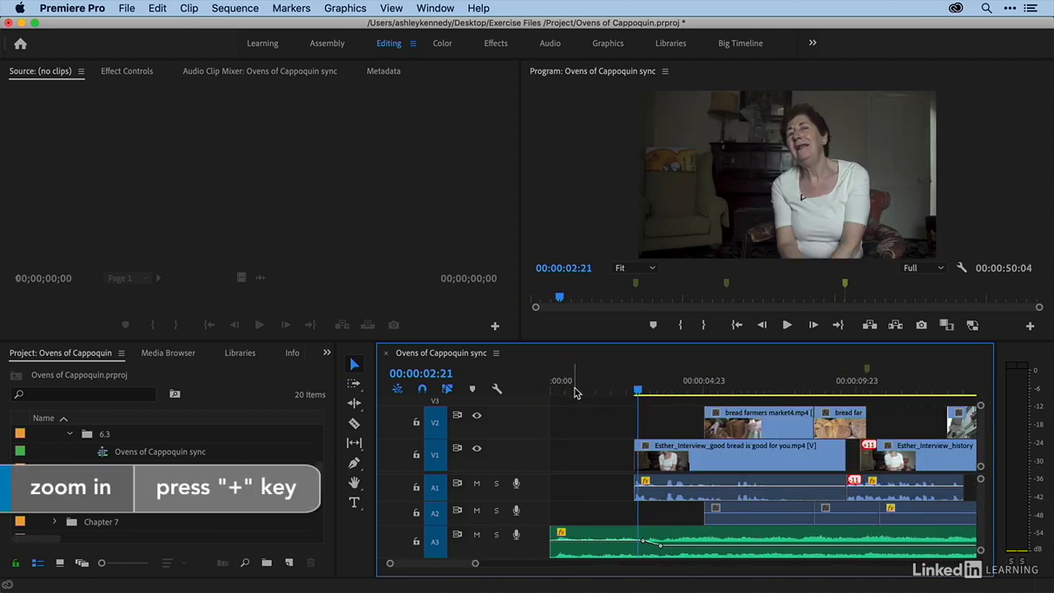
click(694, 455)
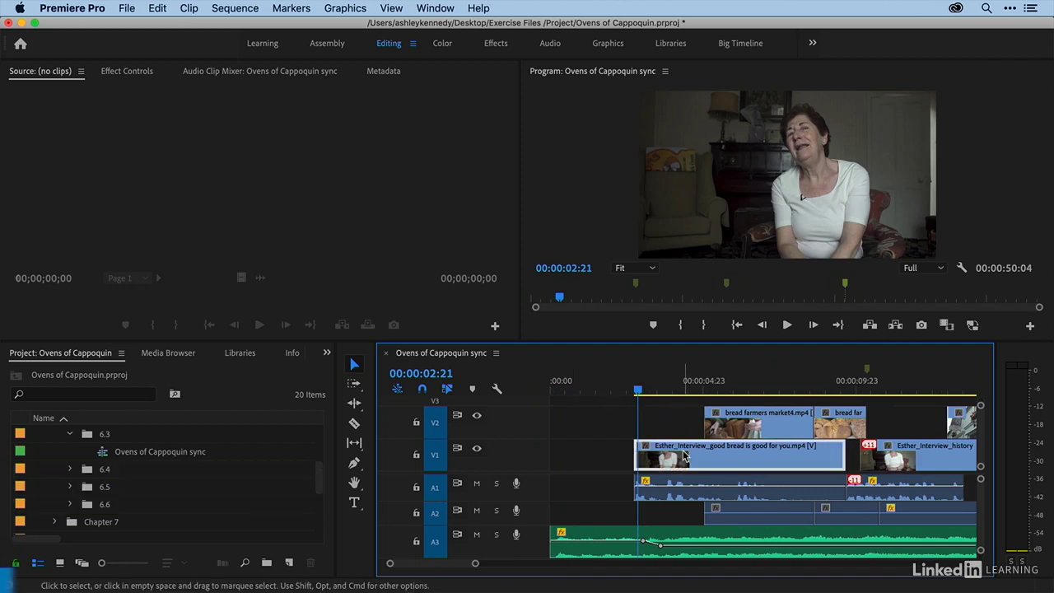
drag(698, 456, 680, 456)
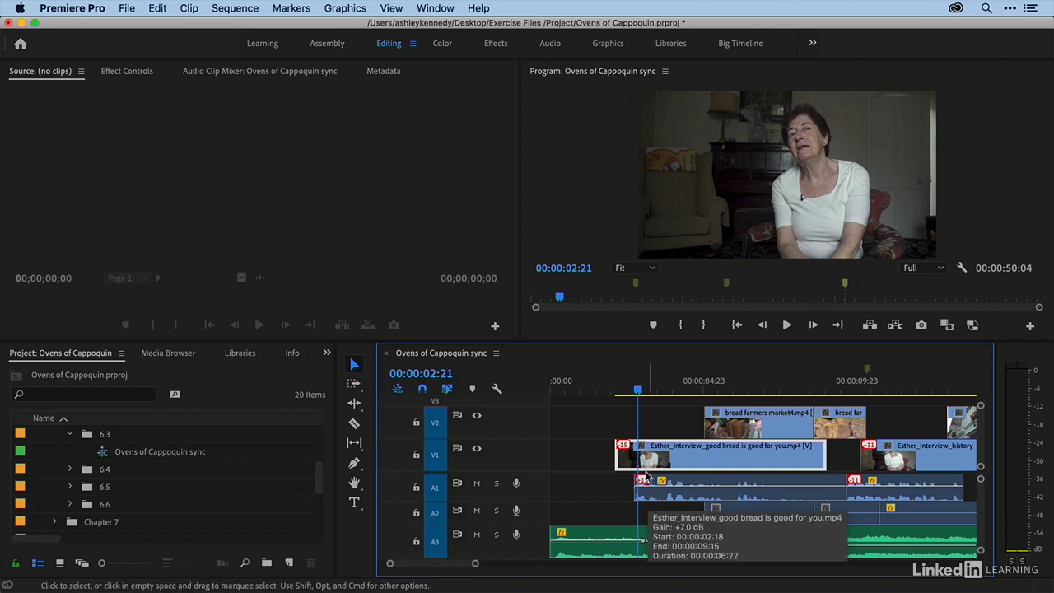
key(space)
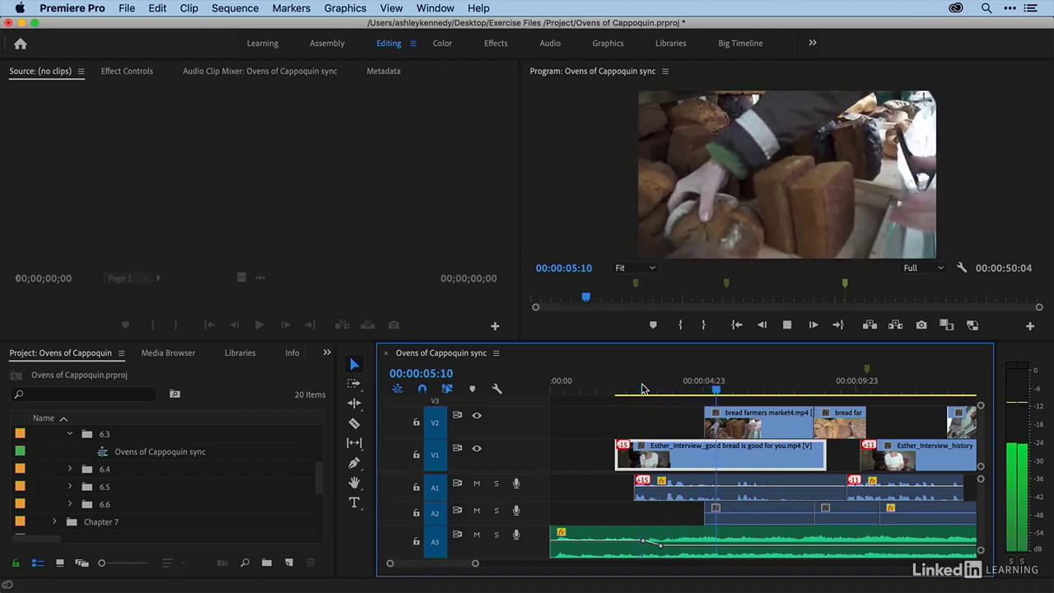
key(space)
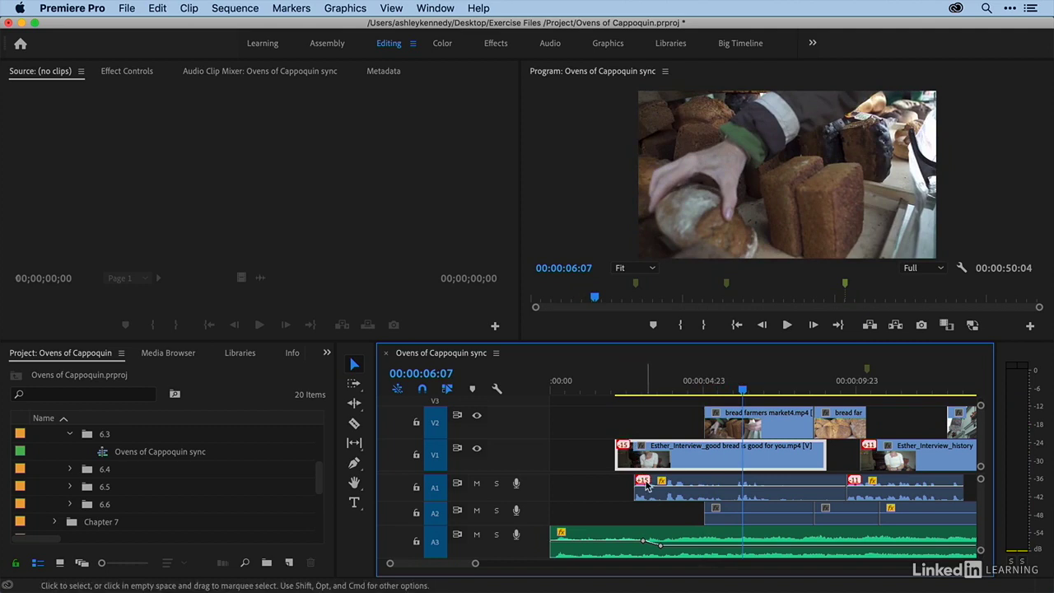
Undo the shift of the first interview clip's video and play the clip's opening.
click(648, 418)
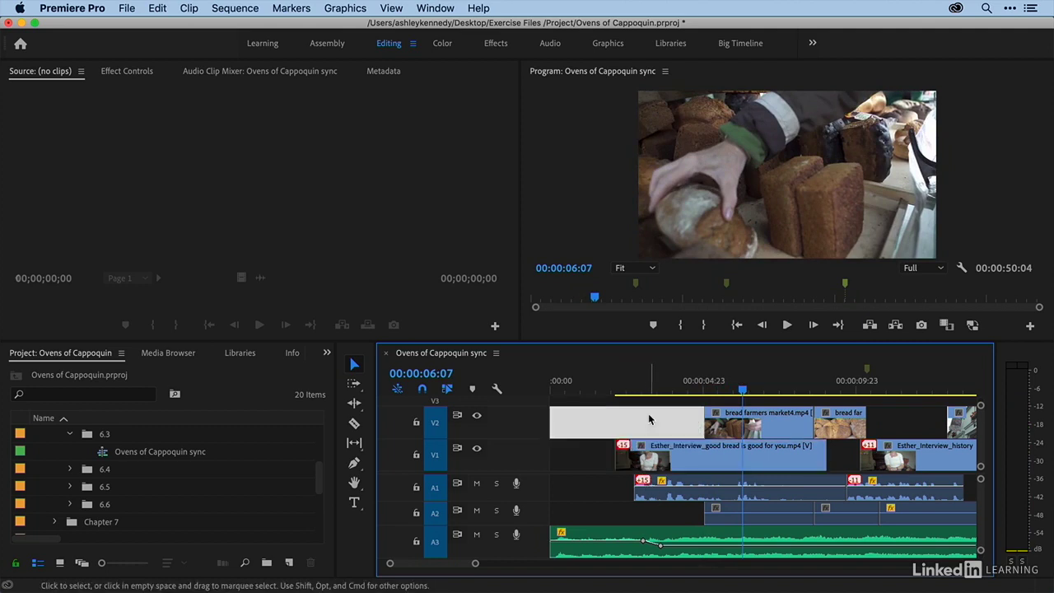
key(Delete)
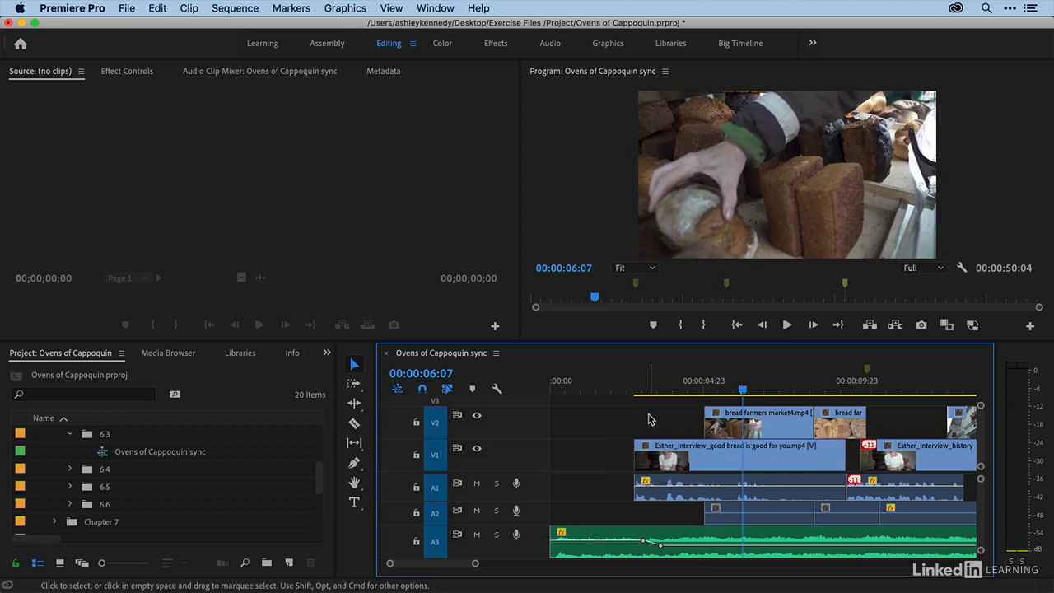
click(646, 387)
key(space)
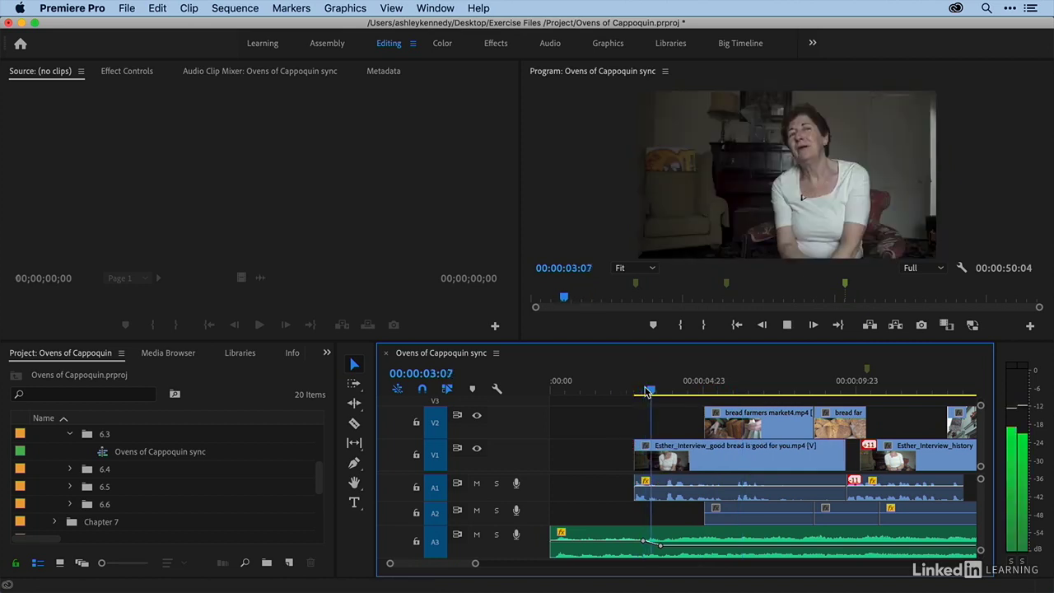
key(space)
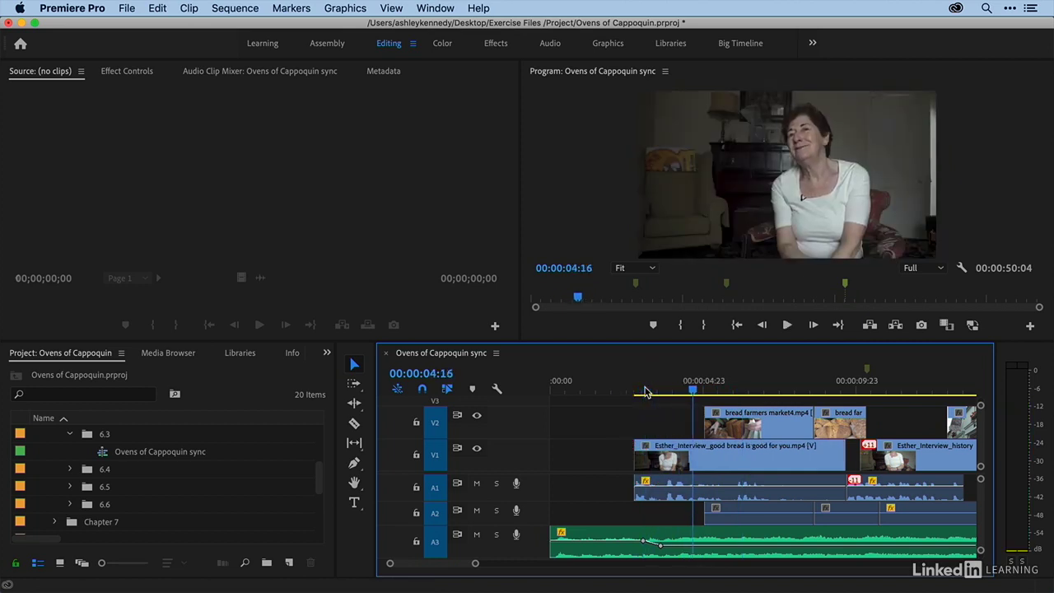
Play the second interview clip from 00:00:10:09 and examine the out-of-sync indicators on its video and audio.
scroll(647, 392, right, 3)
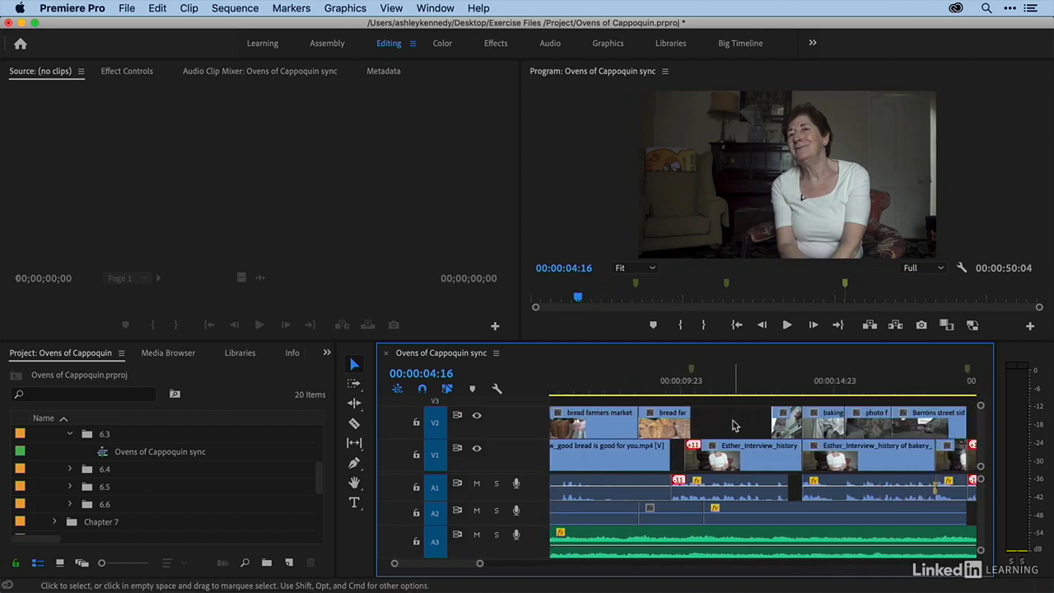
click(694, 393)
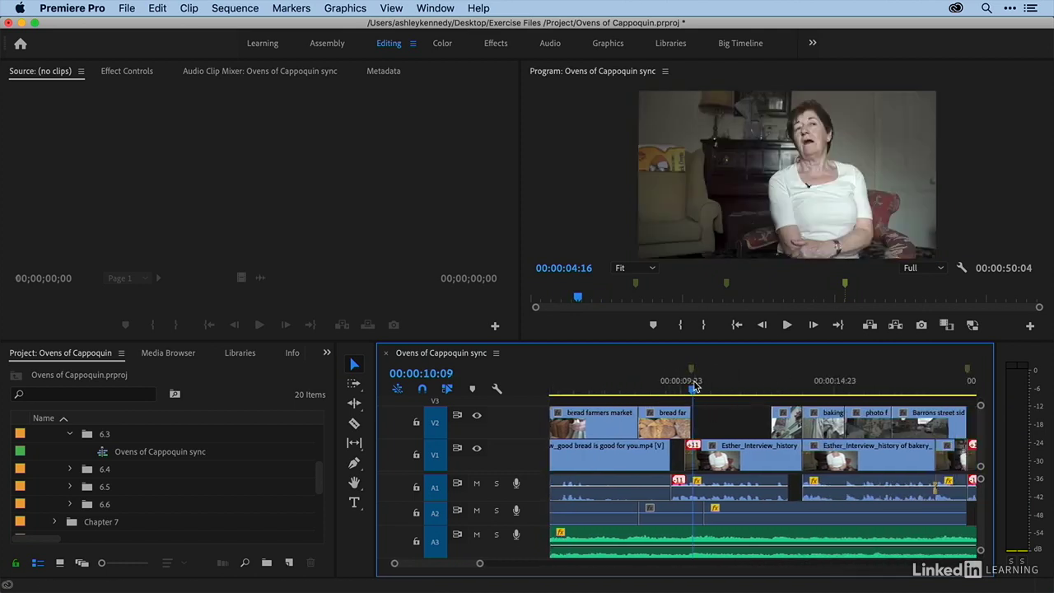
key(space)
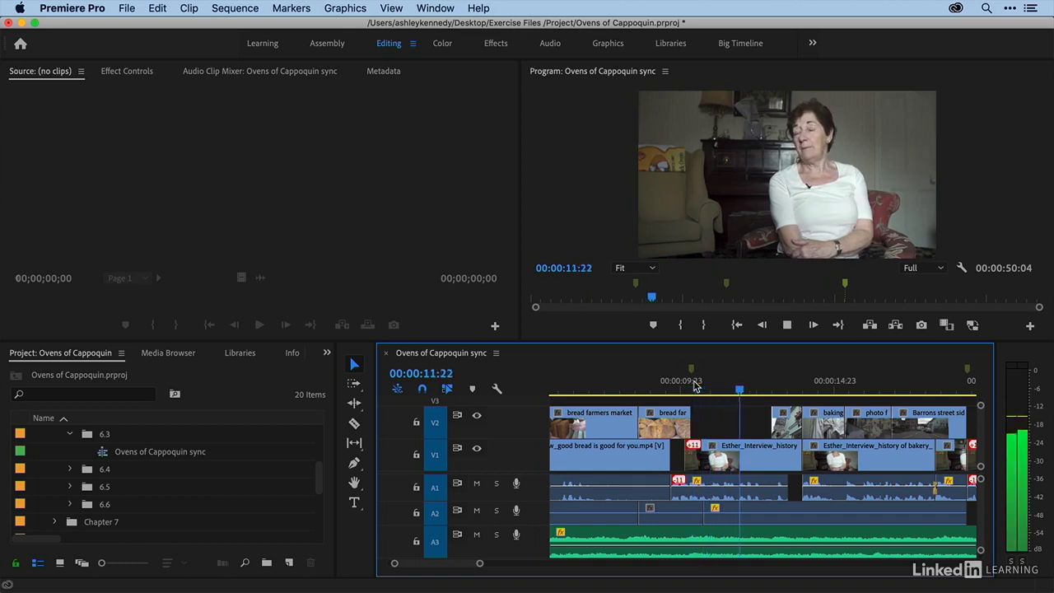
key(space)
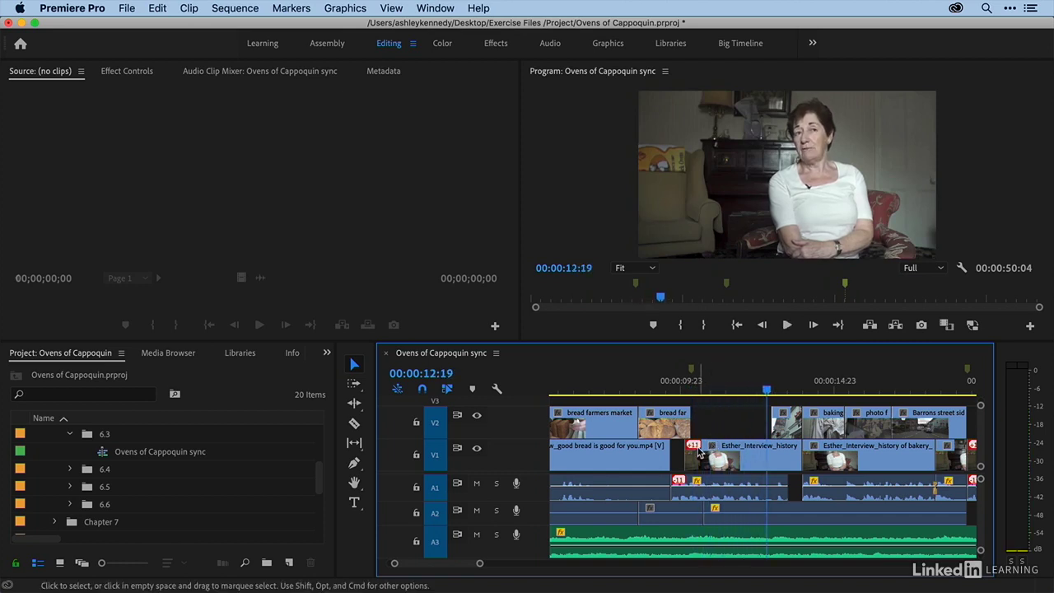
mouse_move(688, 484)
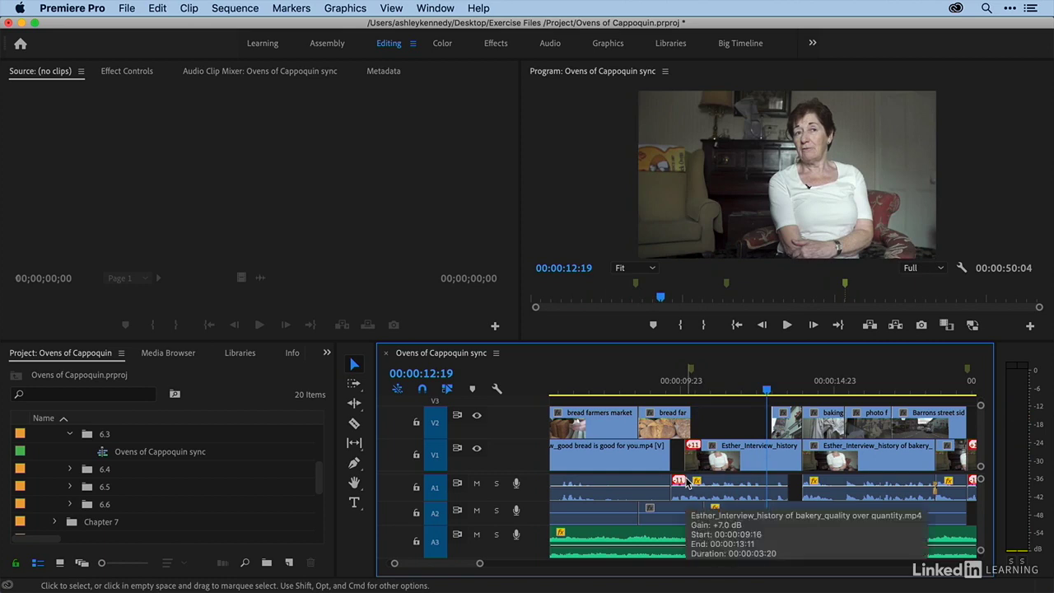
mouse_move(708, 445)
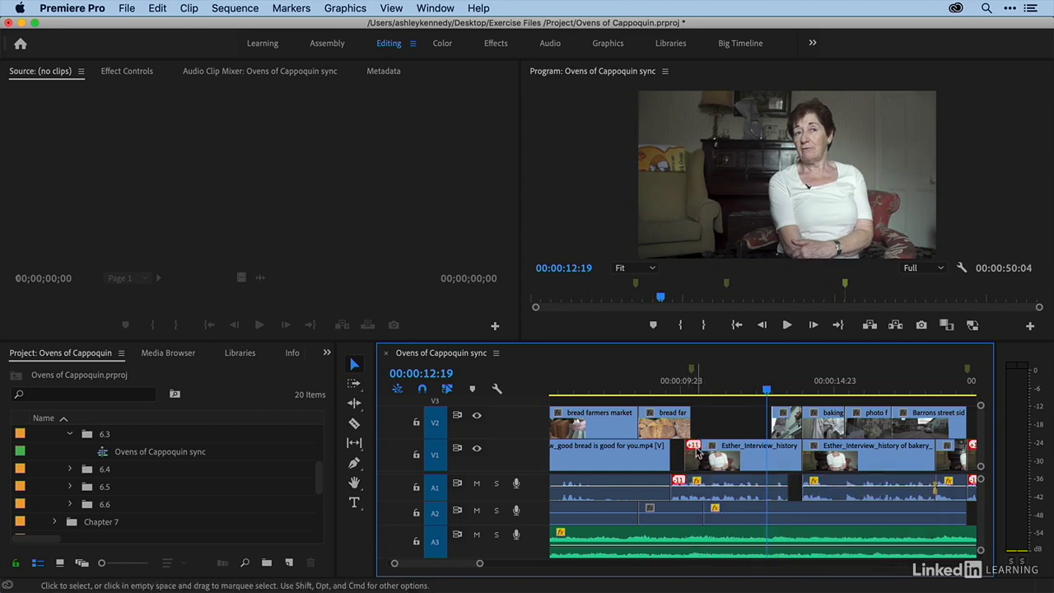
Move the second interview clip's audio on A1 into sync with its video and play the section.
right_click(682, 481)
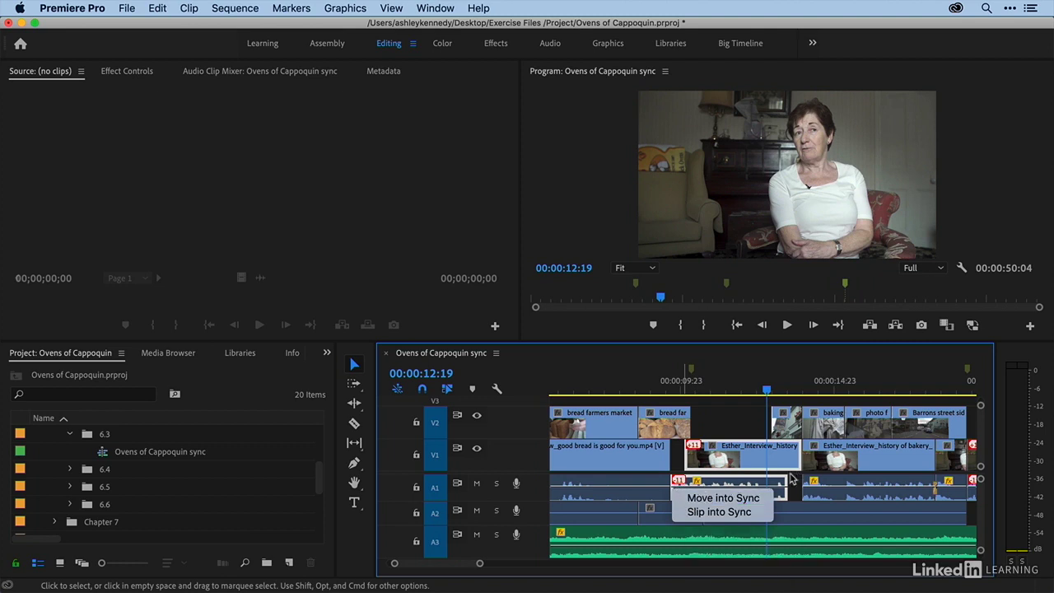
click(707, 499)
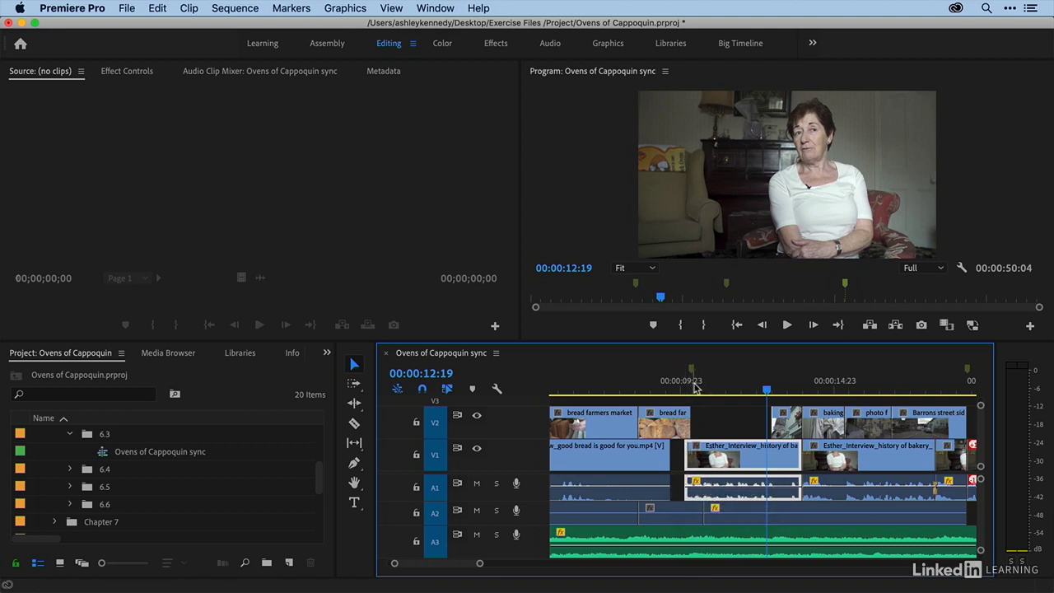
click(694, 387)
key(space)
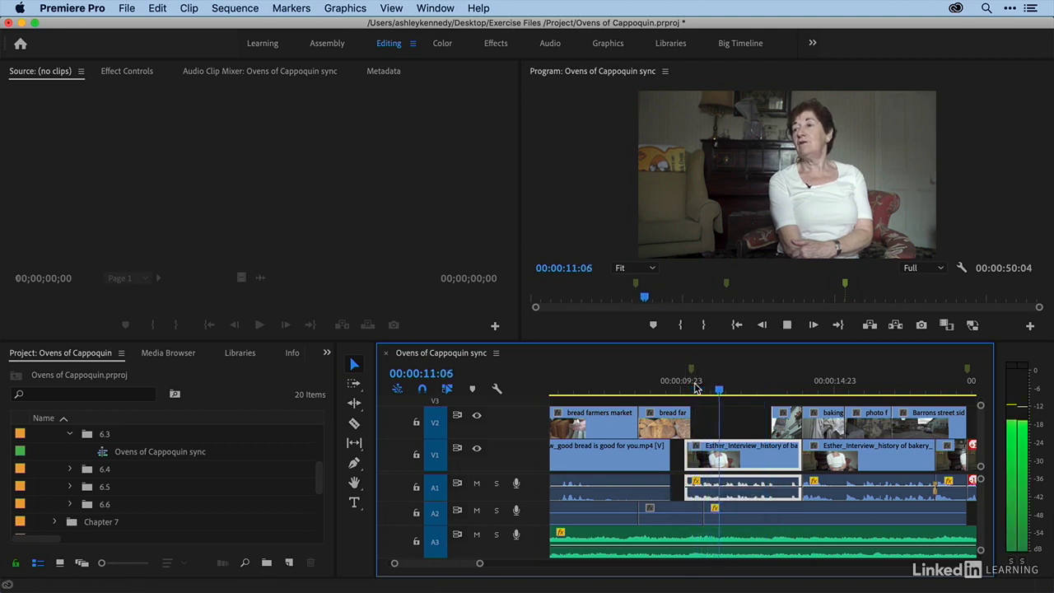
key(space)
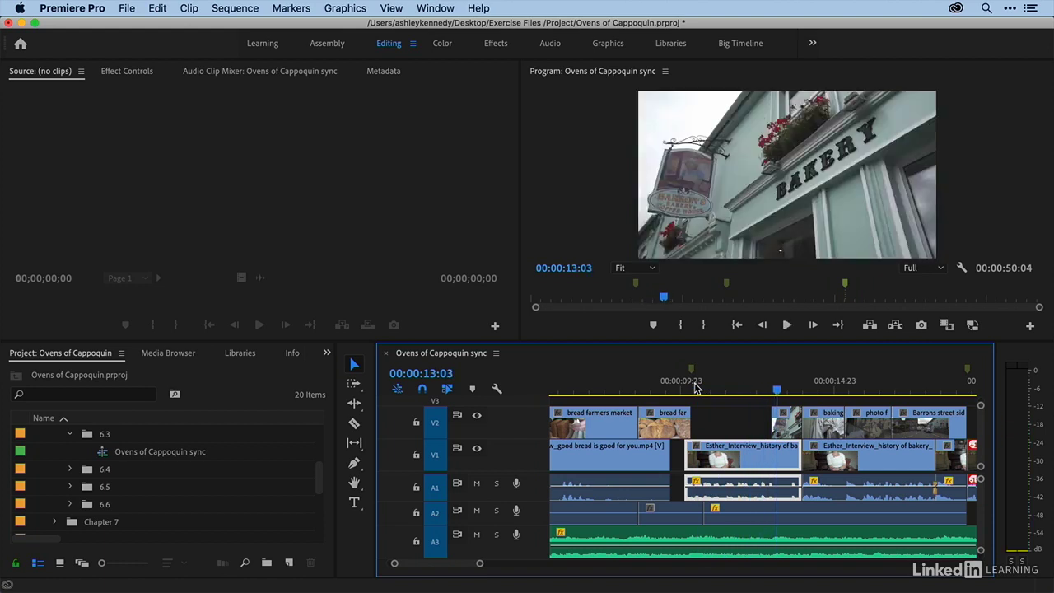
Undo the second interview clip's audio move and move its video on V1 into sync with its audio instead.
click(707, 418)
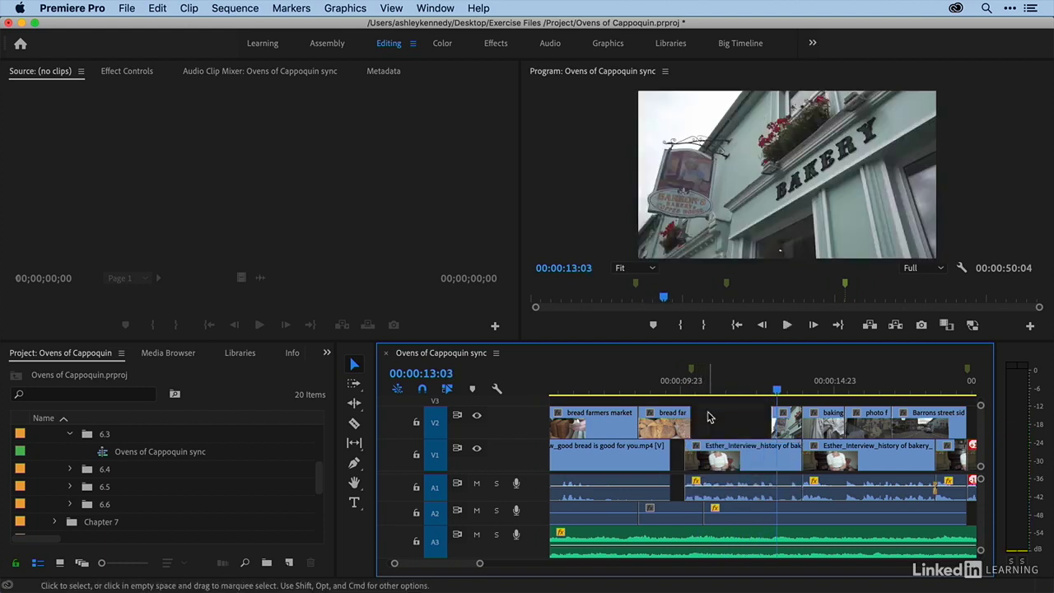
key(super+z)
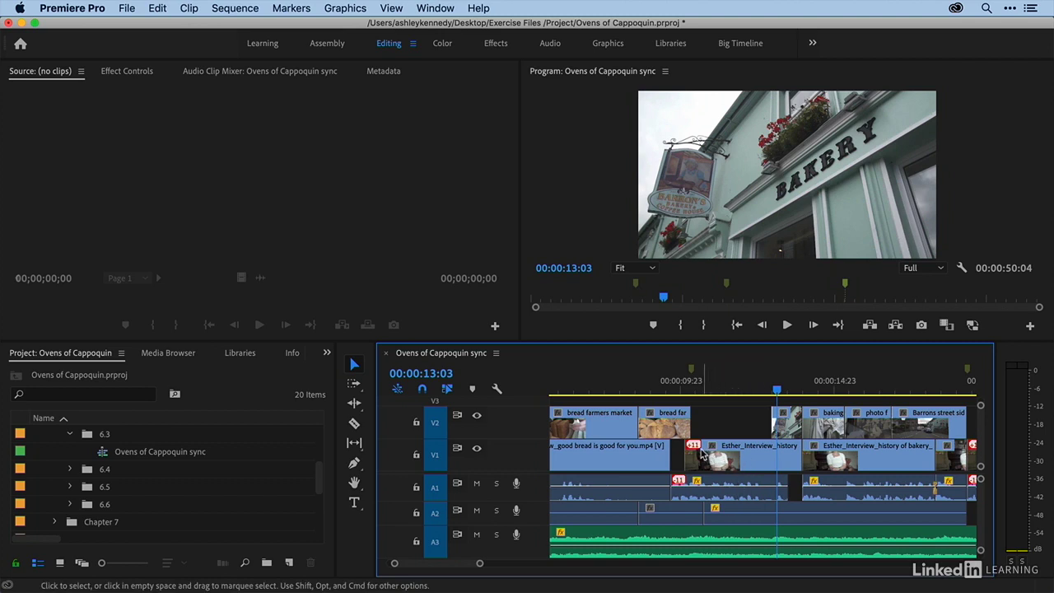
right_click(695, 450)
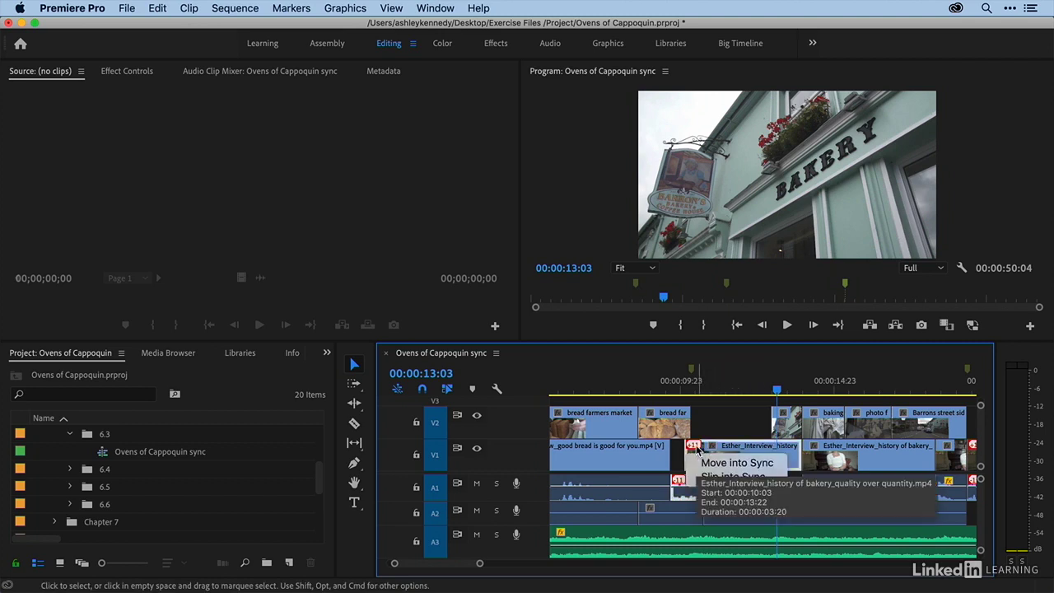
click(713, 463)
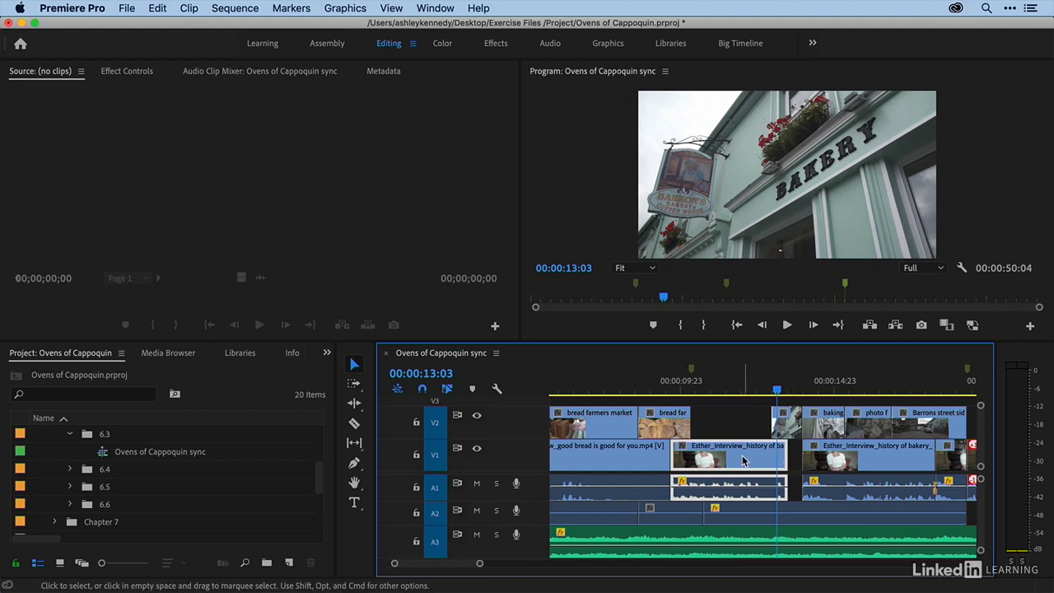
Shift the synced second interview clip later so it meets the following clip, and play it from about 00:00:12:07.
drag(746, 461, 760, 463)
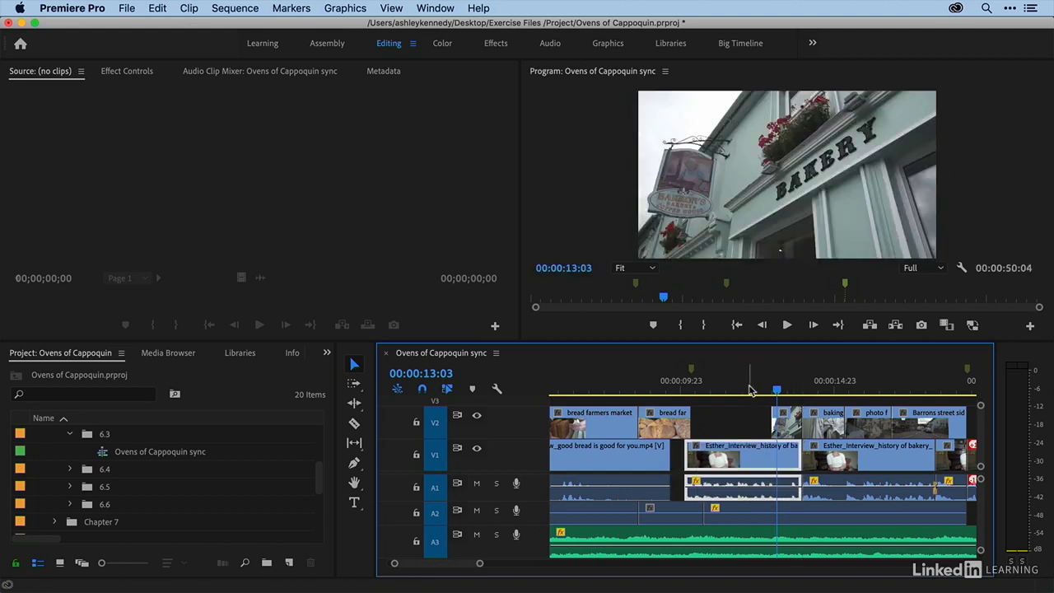
click(754, 390)
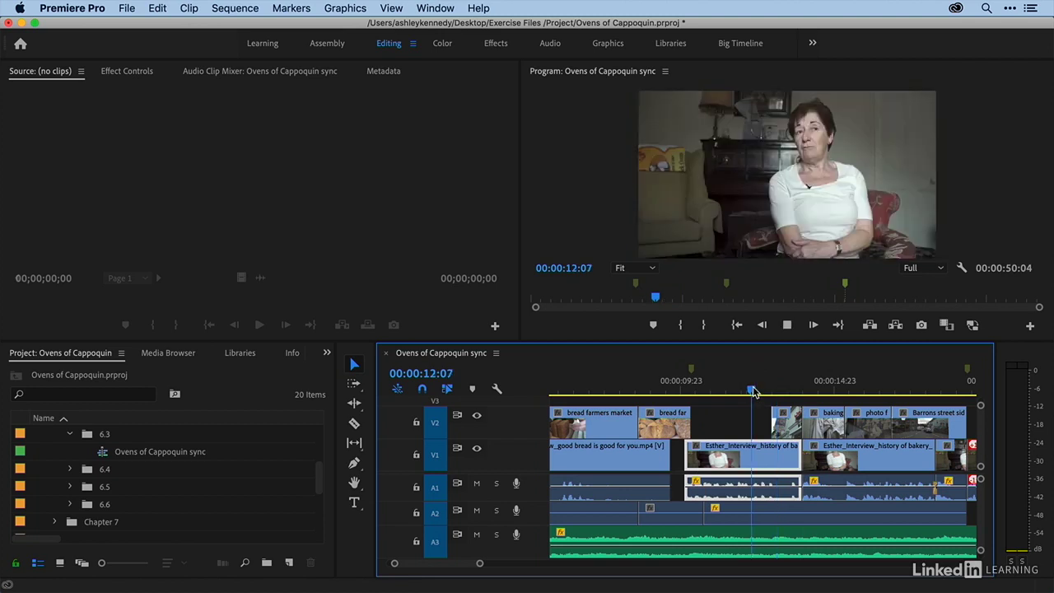
key(space)
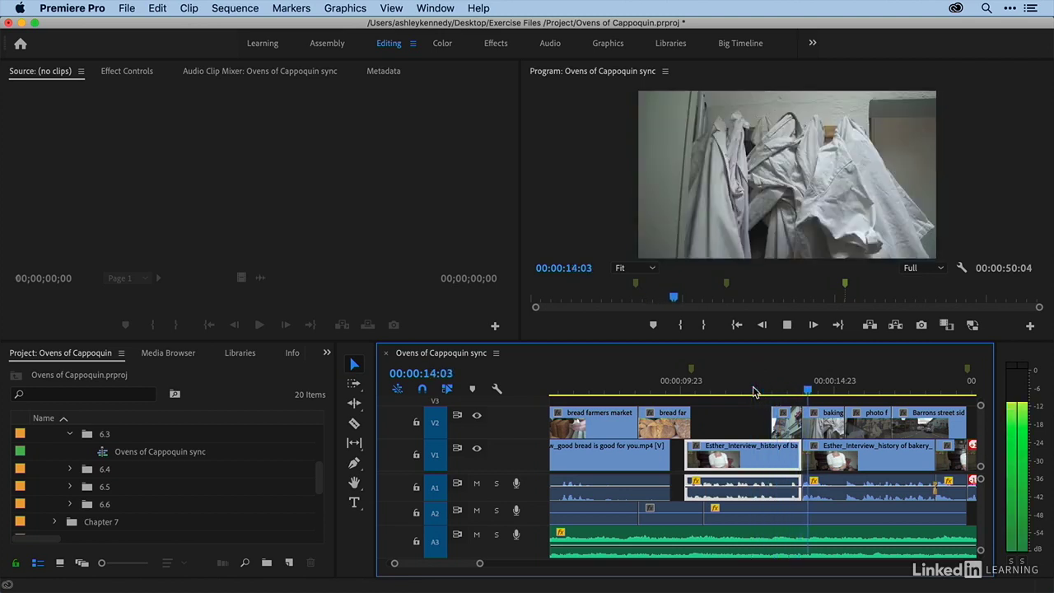
key(space)
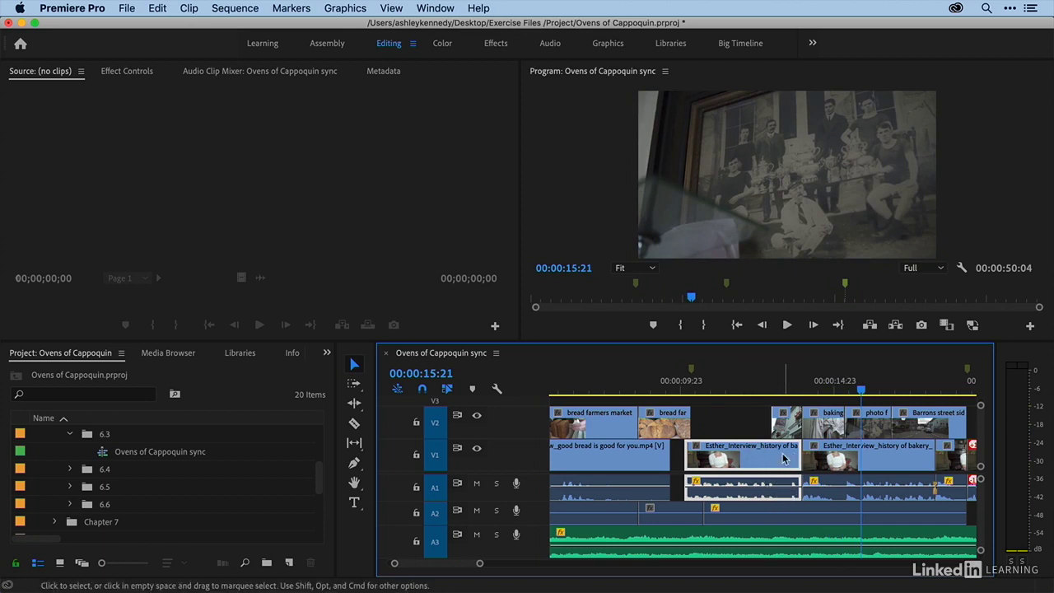
Play the out-of-sync sustainable business interview clip that starts at 00:00:19:08.
scroll(780, 465, right, 5)
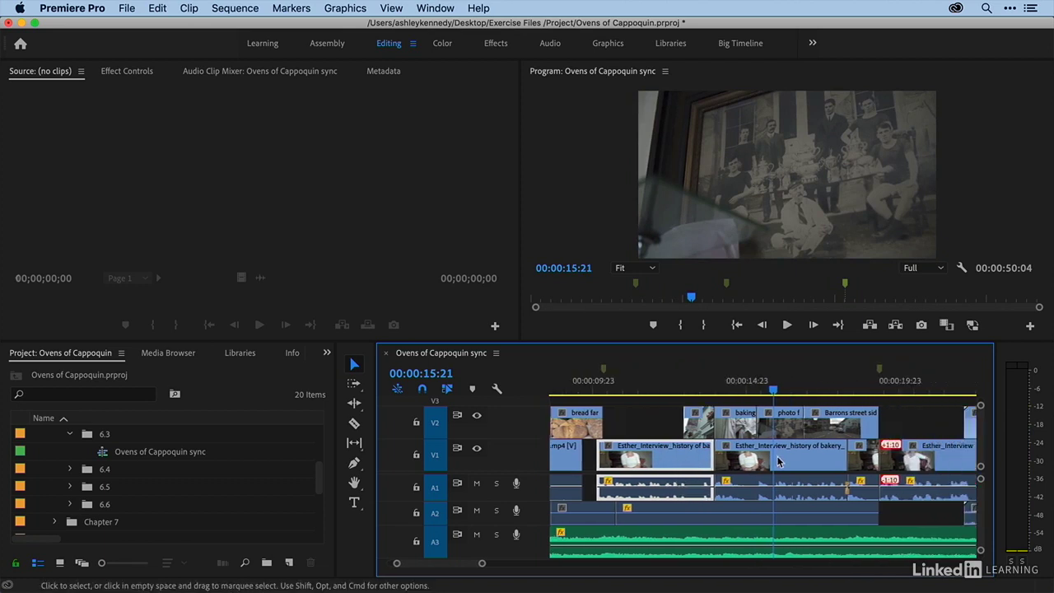
scroll(781, 462, right, 1)
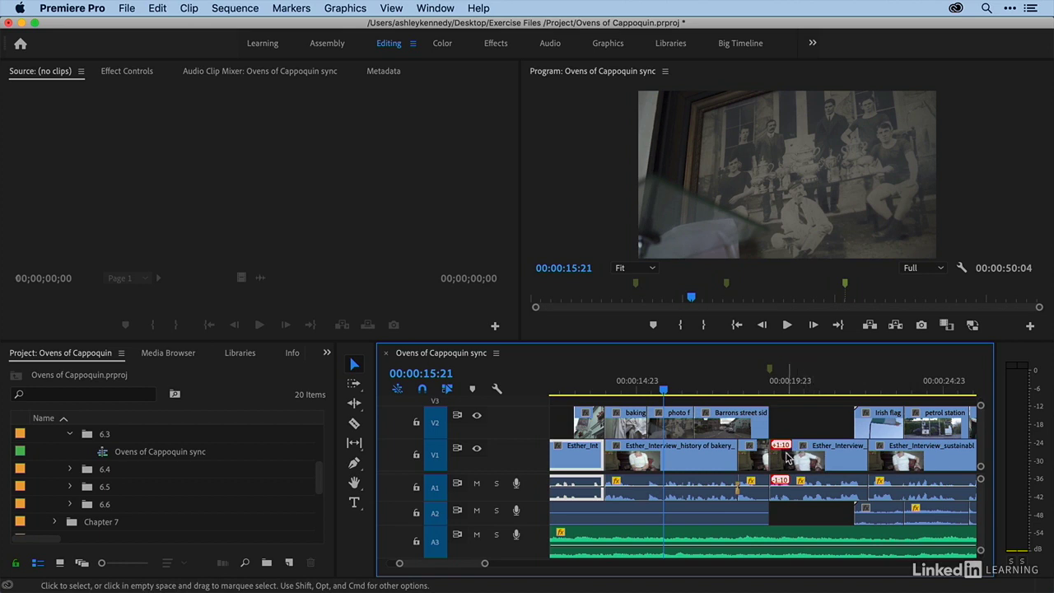
click(781, 387)
key(space)
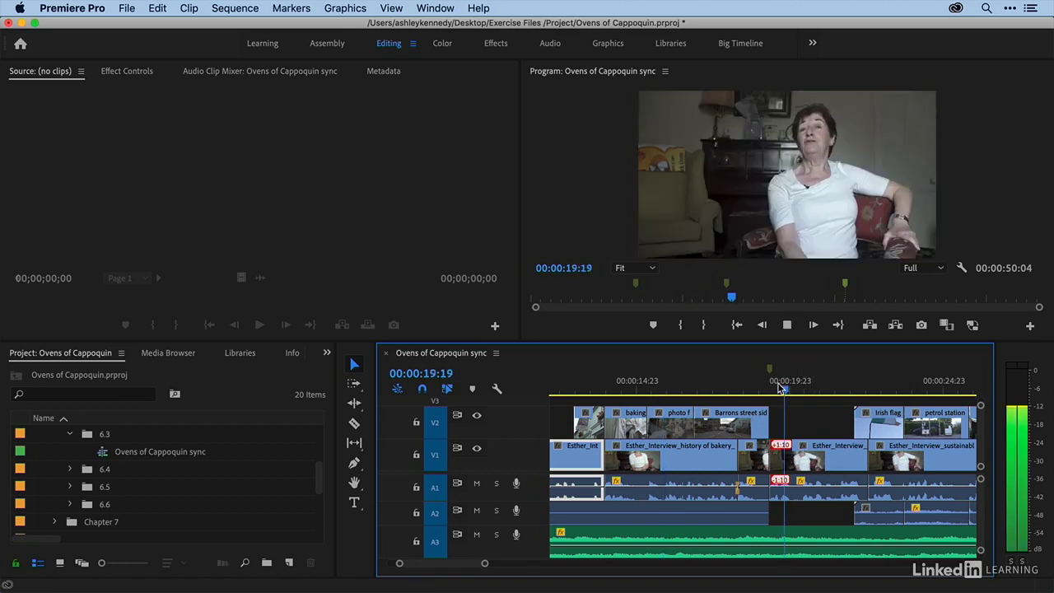
key(space)
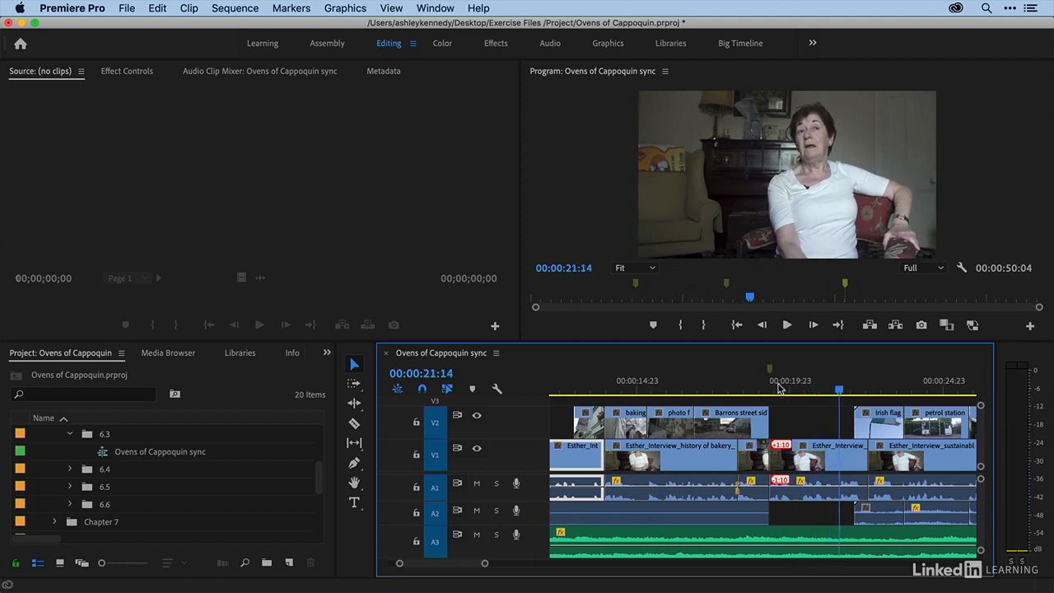
Try moving the sustainable business clip's video on V1 into sync with its audio, and play the section.
right_click(786, 449)
click(795, 463)
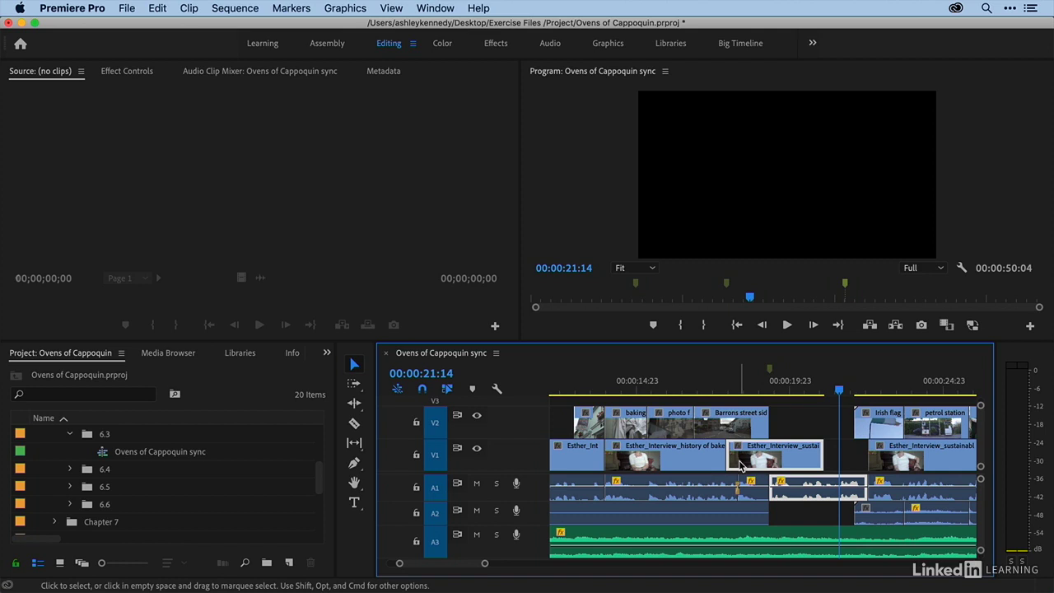
click(777, 389)
key(space)
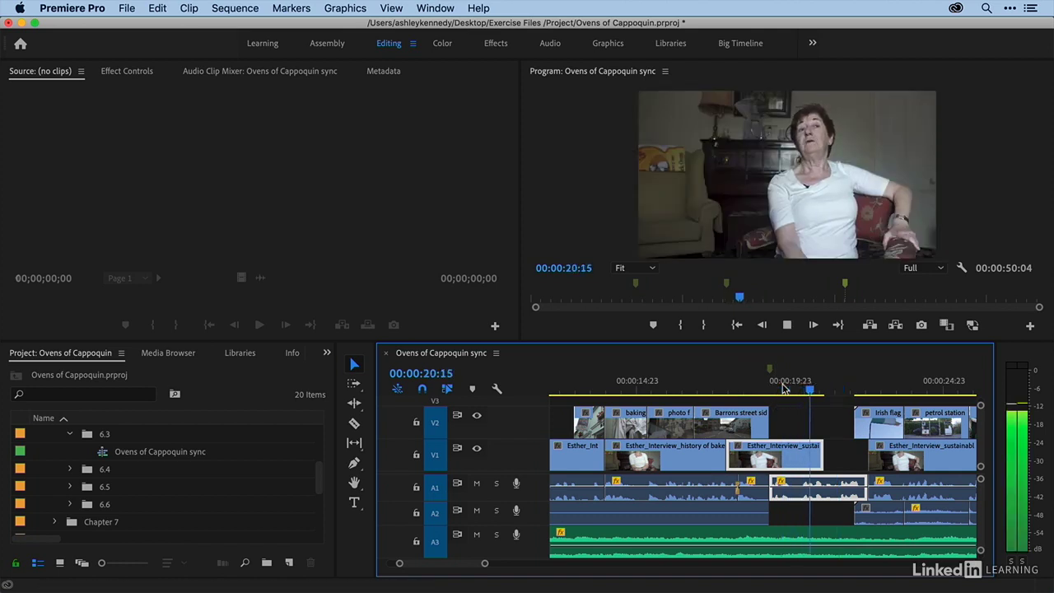
key(space)
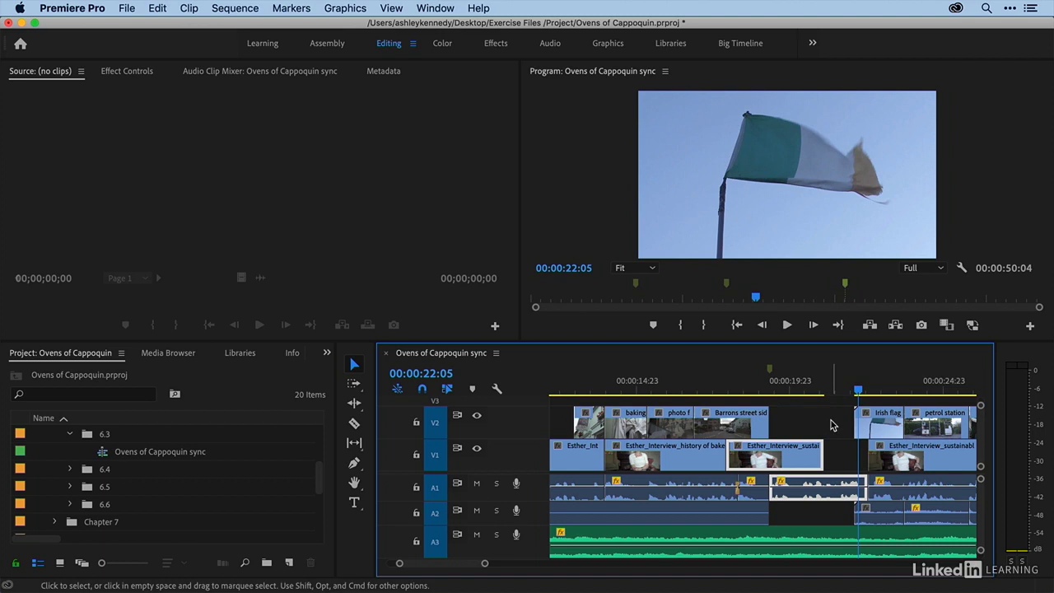
Undo the move of the sustainable business clip's video and clear the timeline selection.
key(super+z)
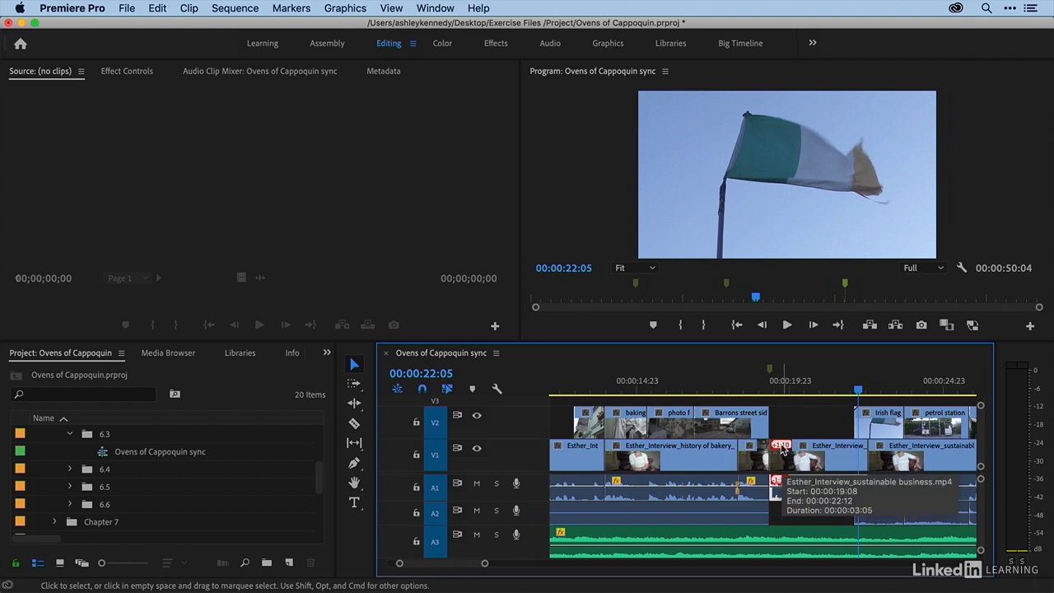
click(782, 449)
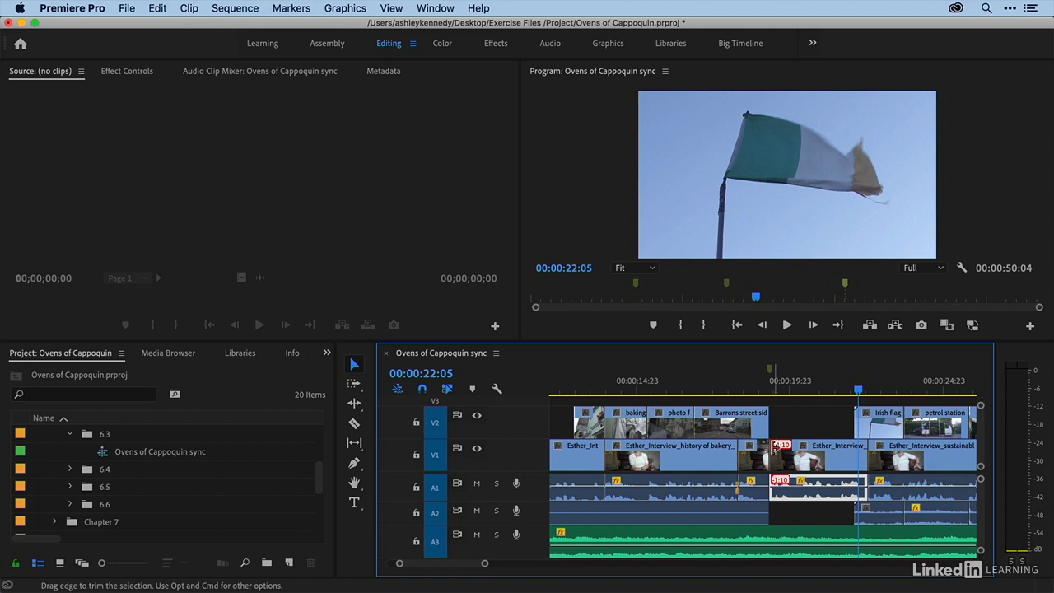
right_click(775, 449)
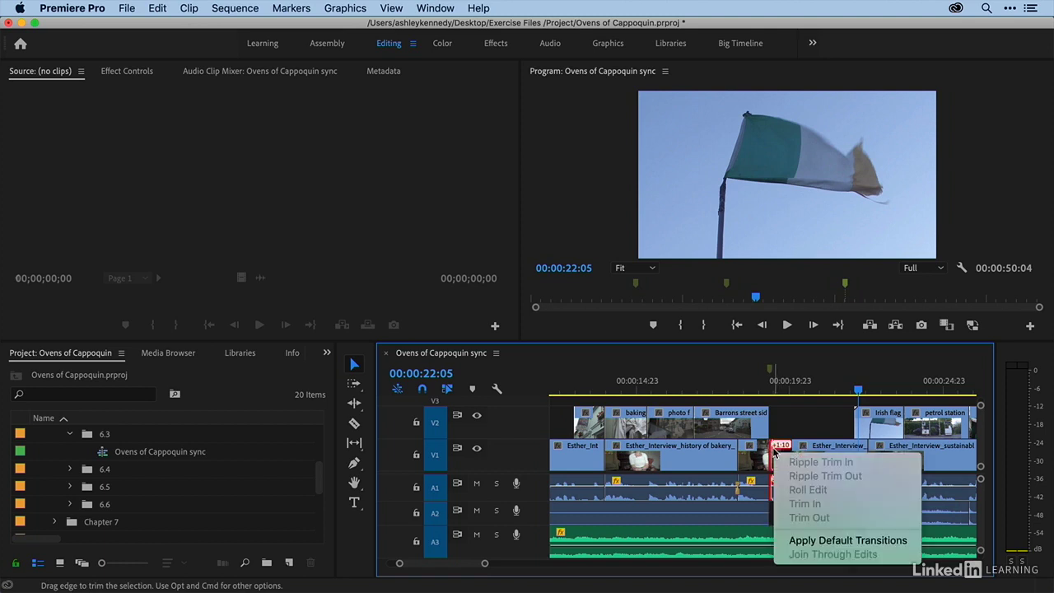
click(791, 425)
click(791, 425)
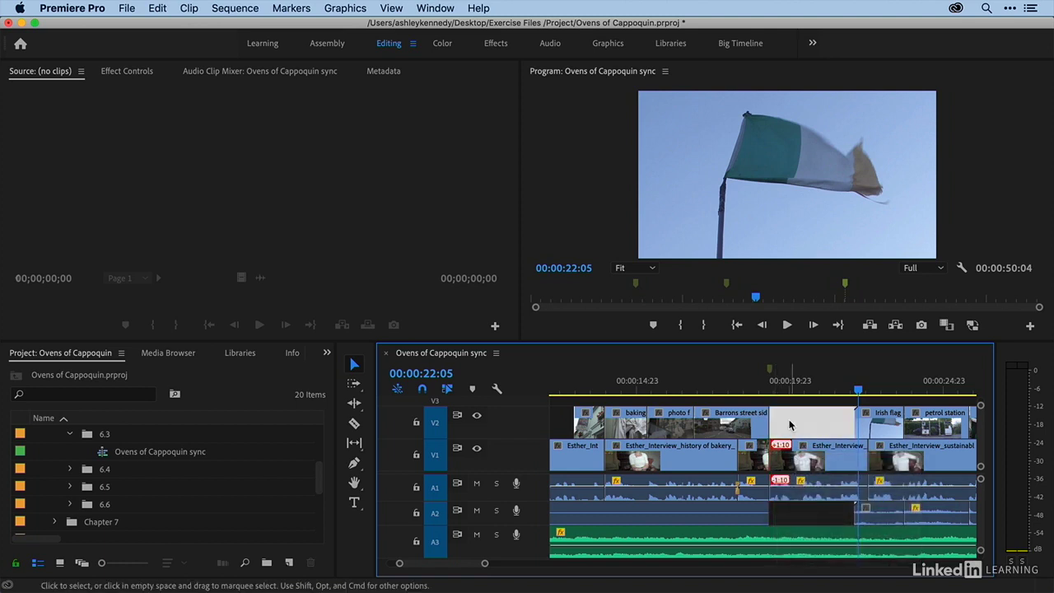
click(791, 425)
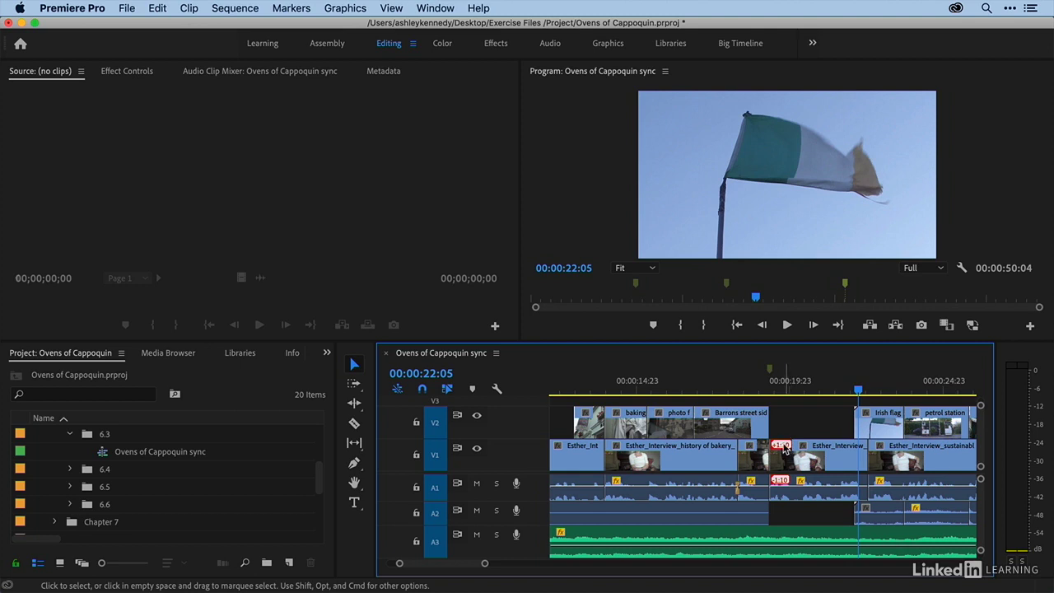
Slip the sustainable business clip's video into sync with its audio, keeping its timeline position, and play the section.
right_click(785, 449)
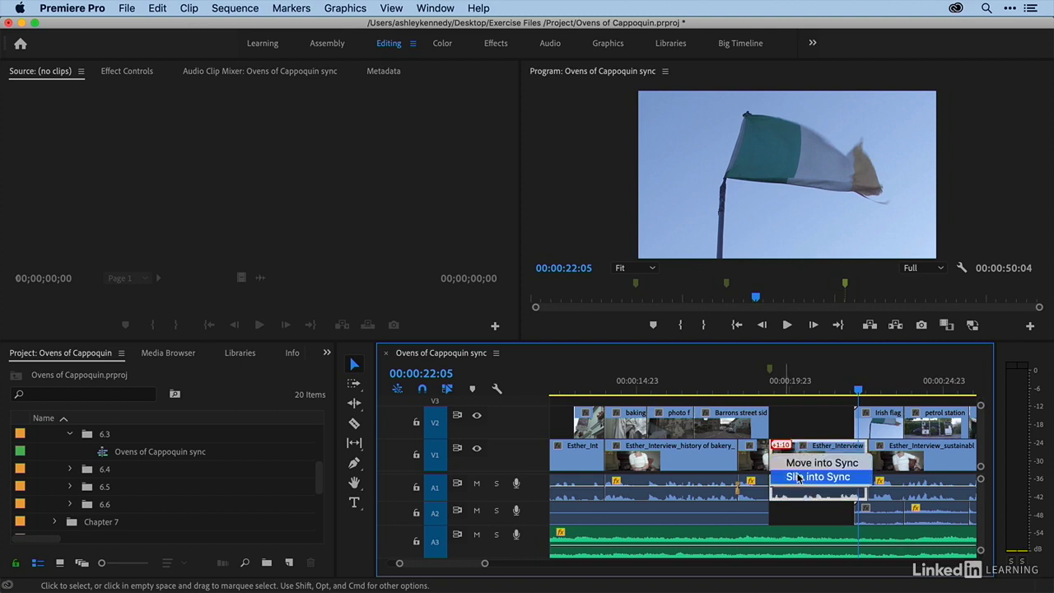
click(798, 478)
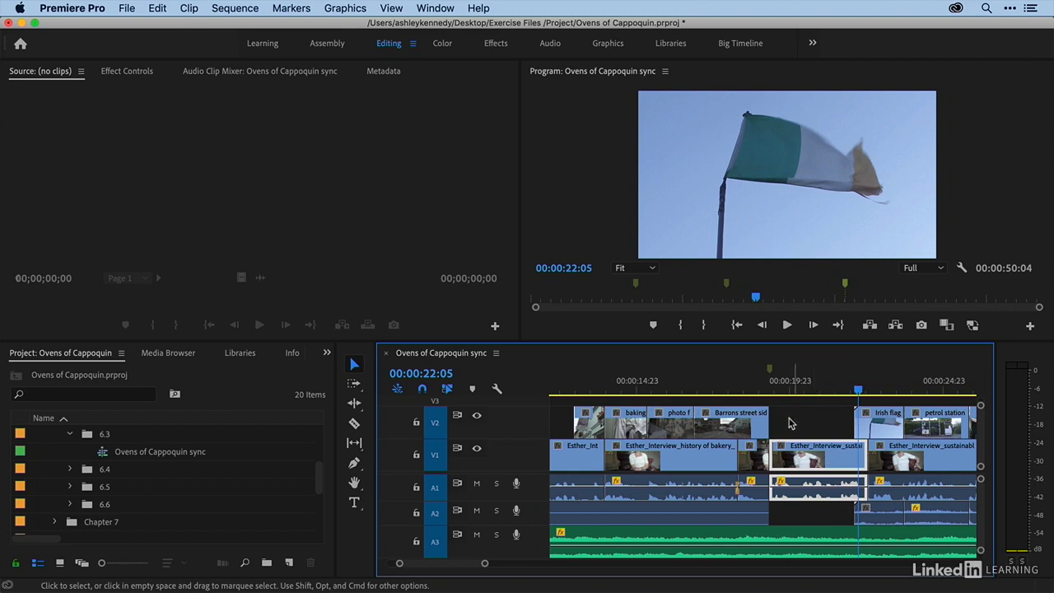
click(776, 390)
key(space)
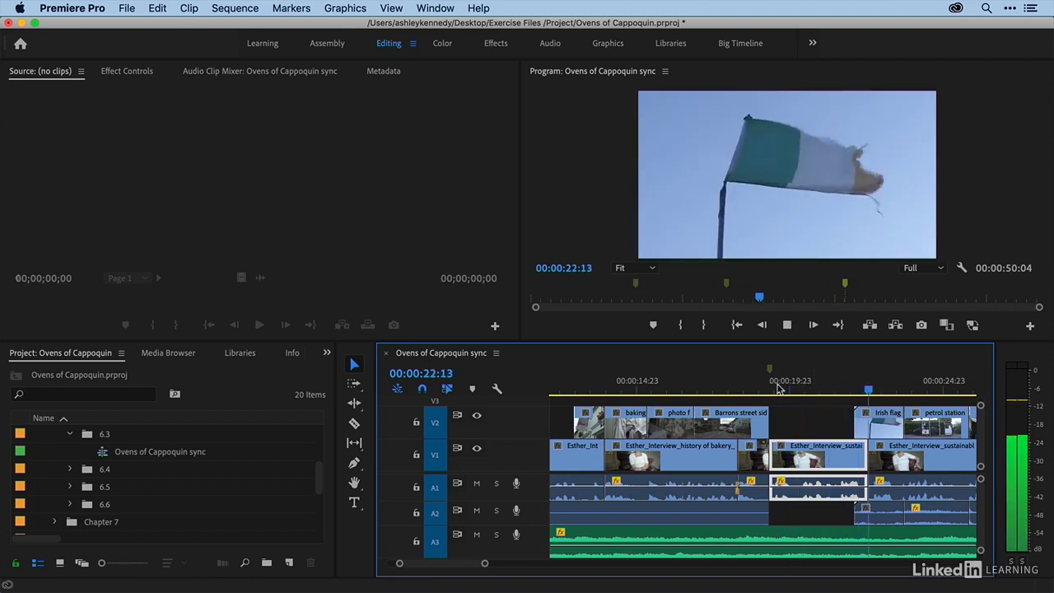
key(space)
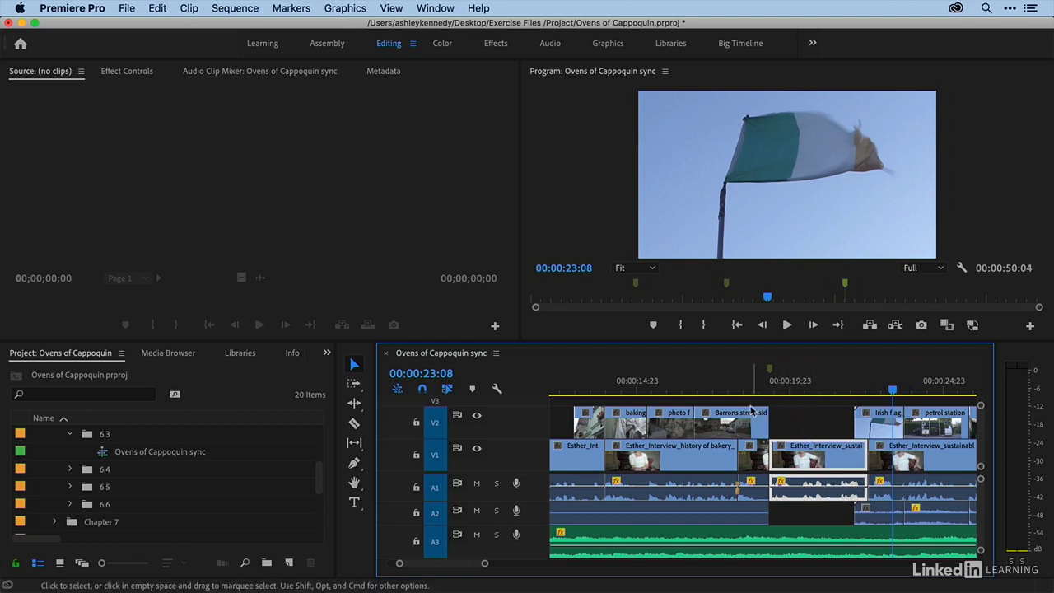
Undo the video slip and slip the sustainable business clip's audio on A1 into sync with its video instead.
click(784, 391)
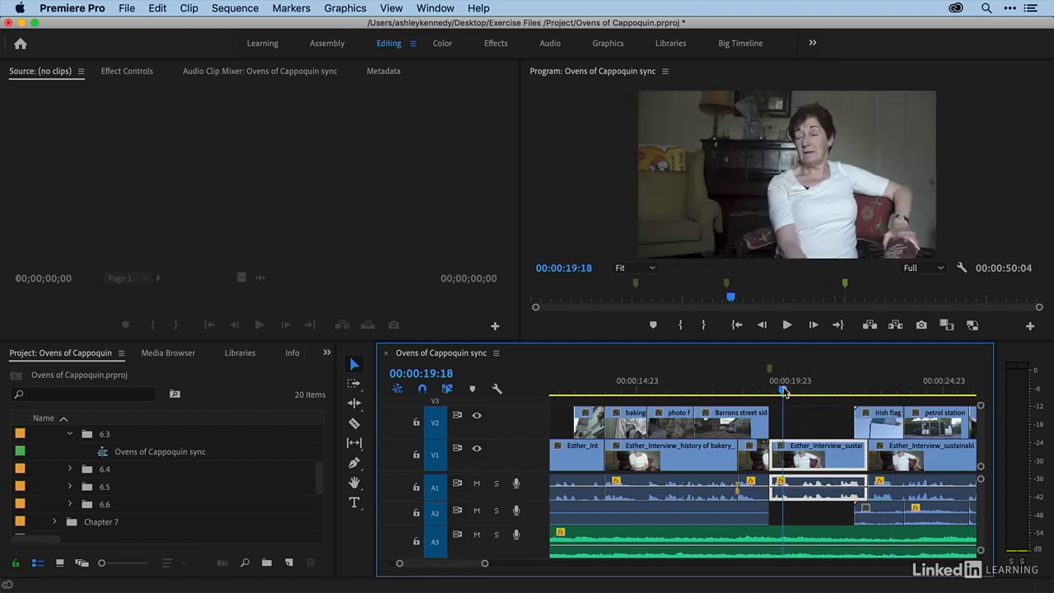
key(super+z)
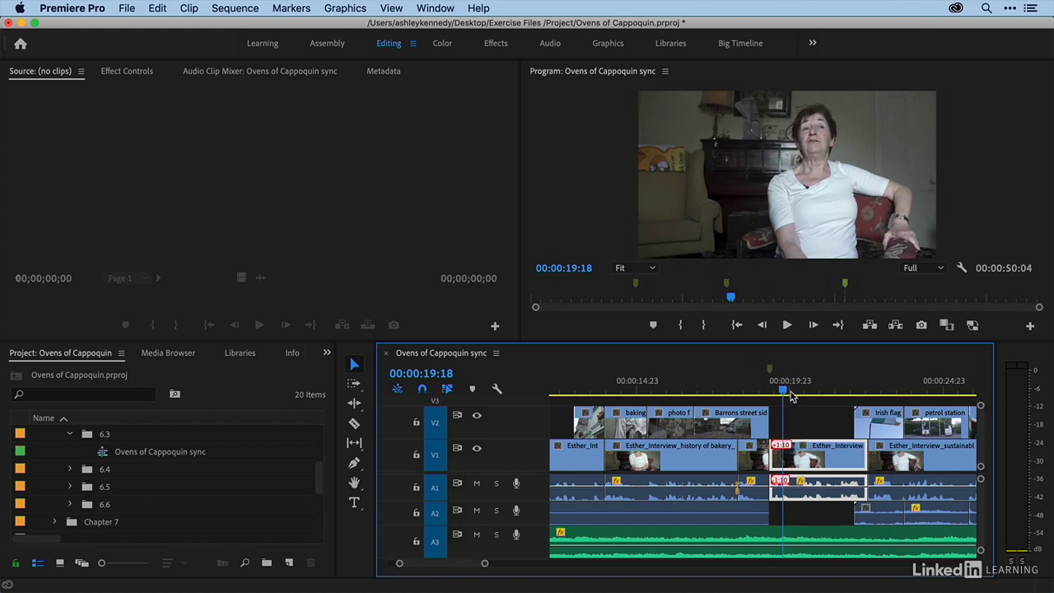
right_click(785, 485)
click(803, 506)
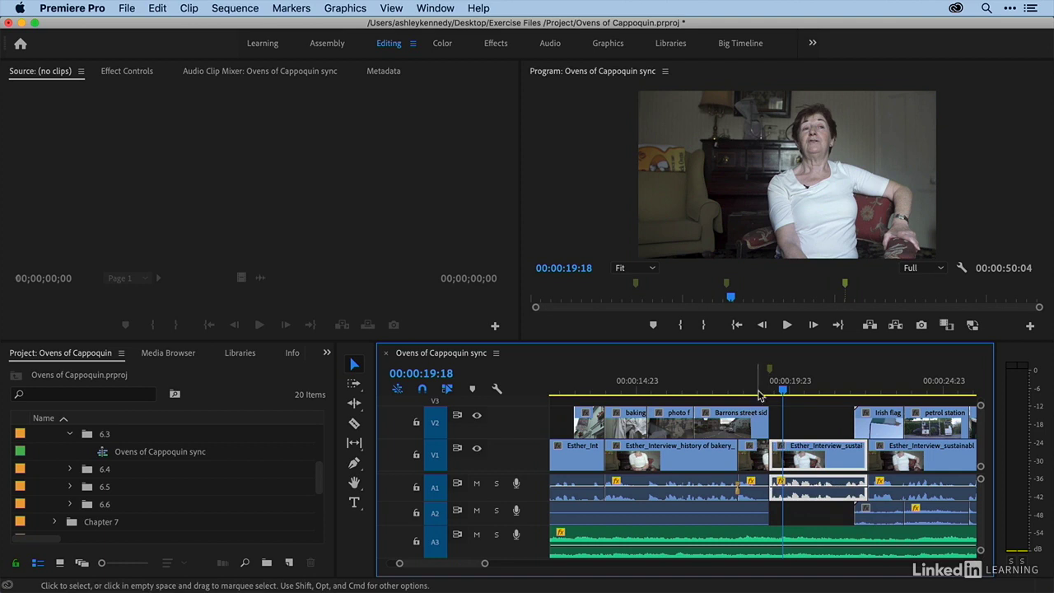
Play the sustainable business clip with its slipped audio and deselect the clip.
key(space)
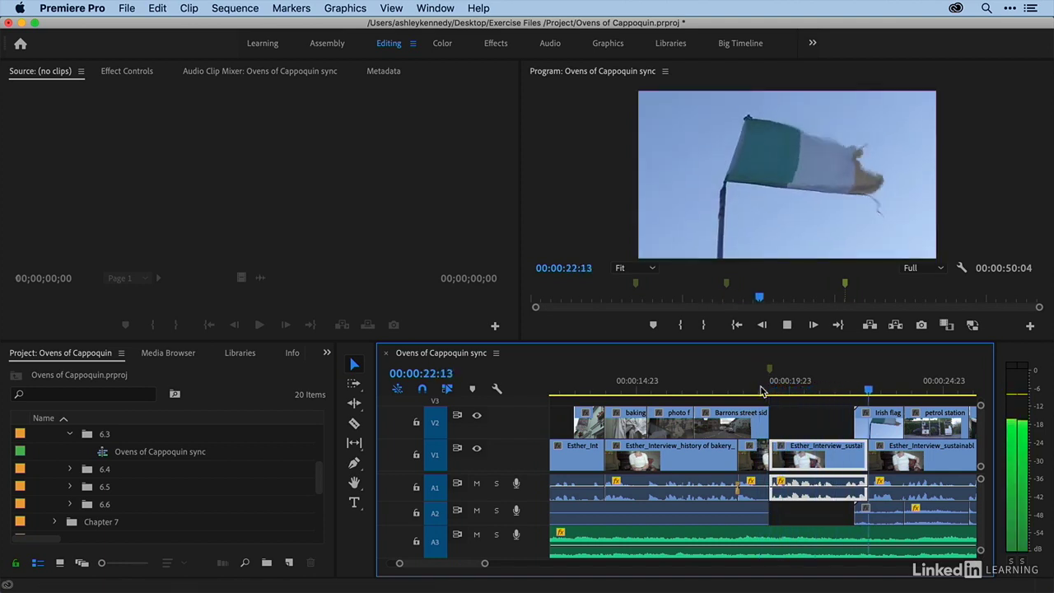
key(space)
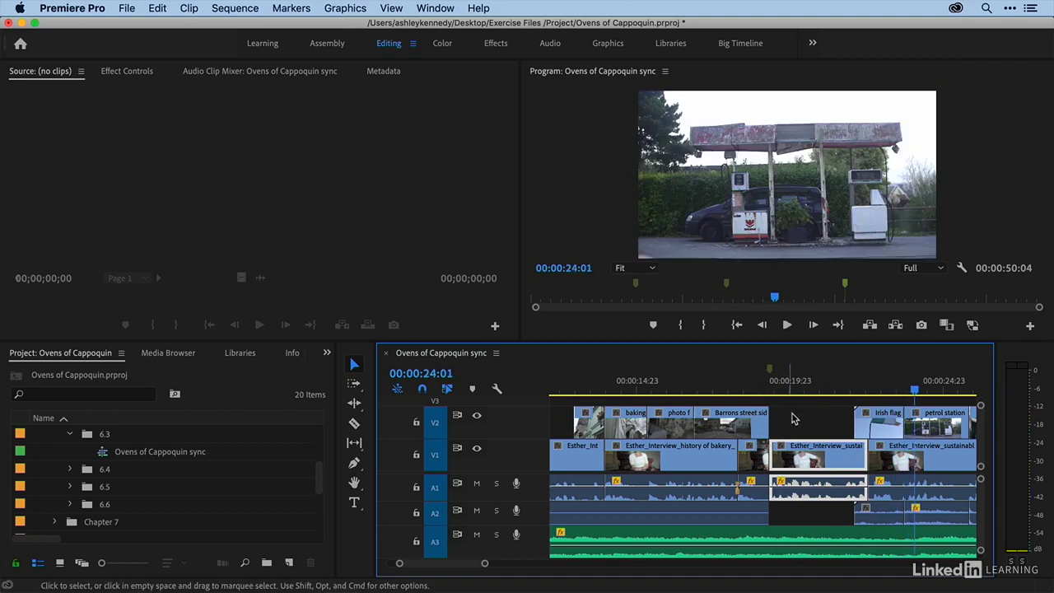
click(795, 415)
click(797, 421)
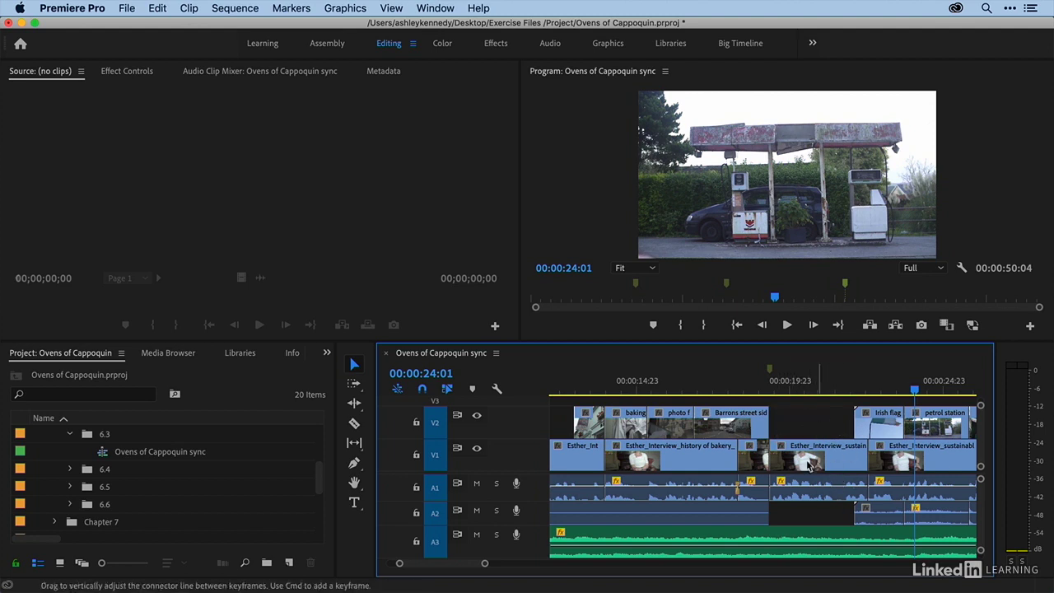
click(798, 419)
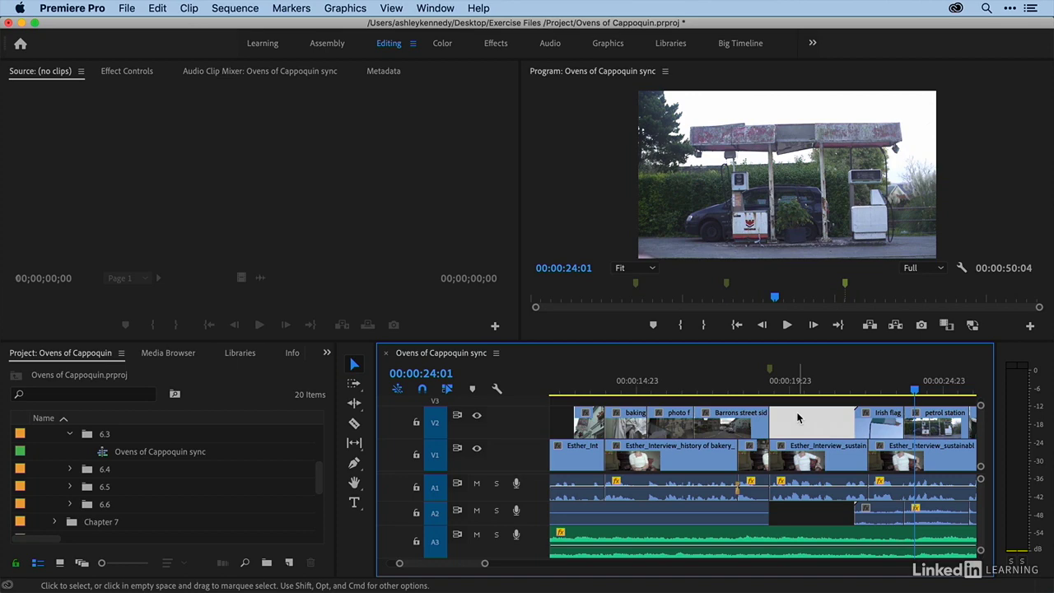
Go to the start of the last interview clip on V1 at 00:00:31:02 and play its opening.
key(minus)
key(minus)
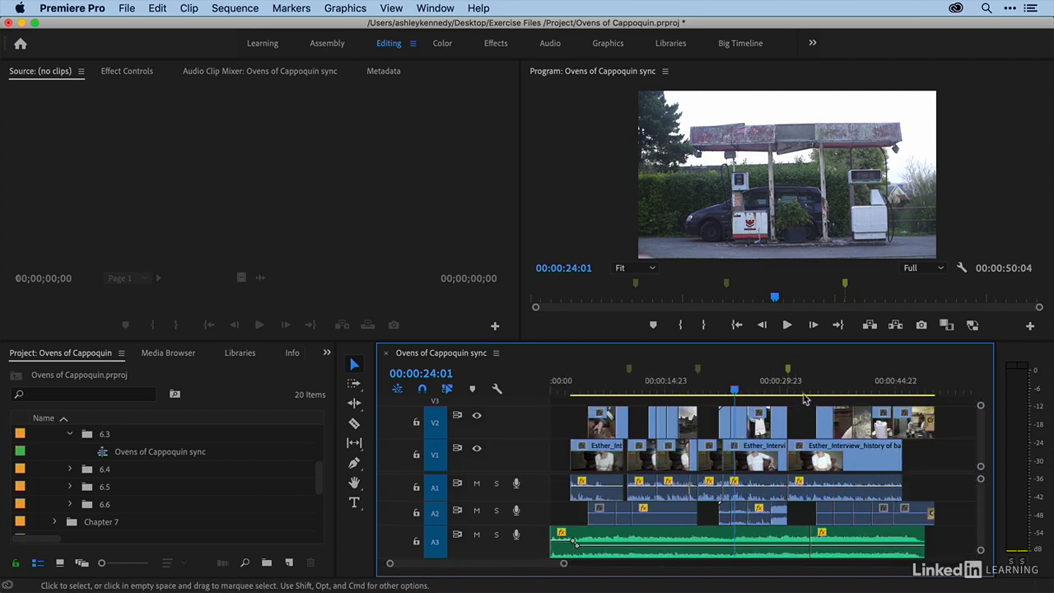
click(791, 389)
key(equal)
key(equal)
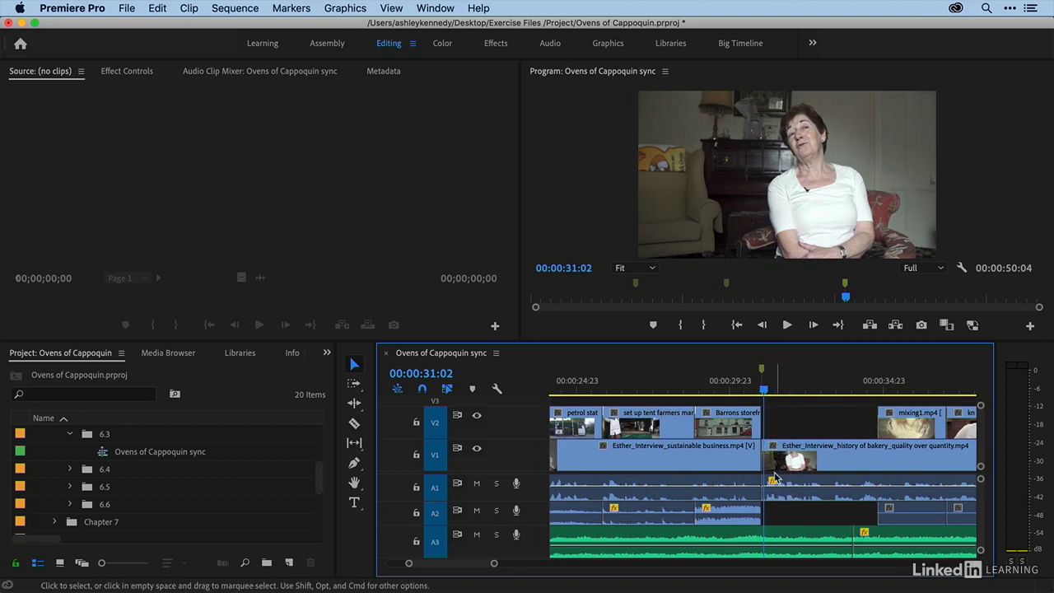
key(space)
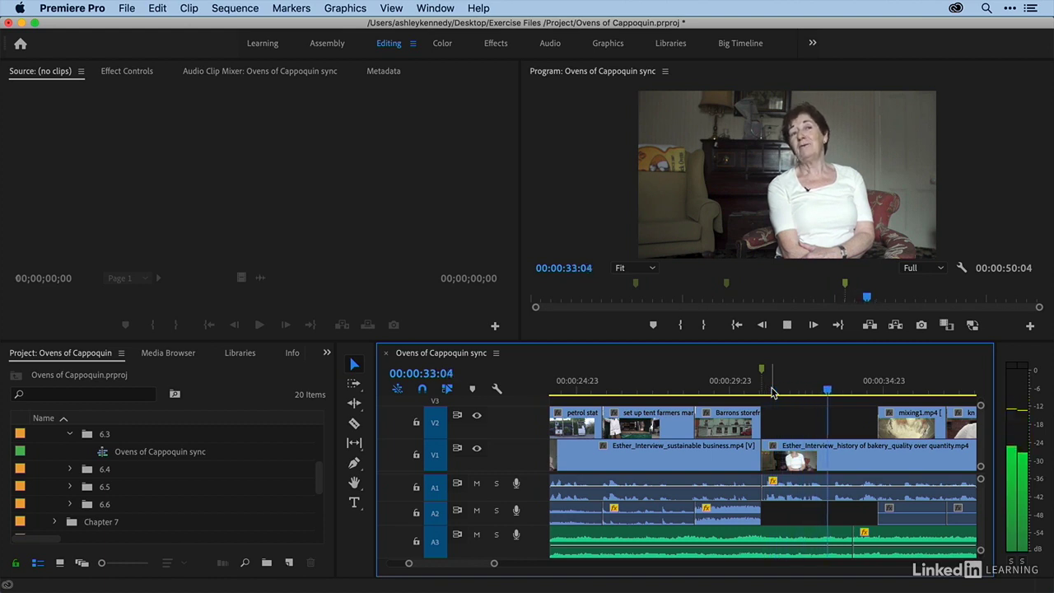
key(space)
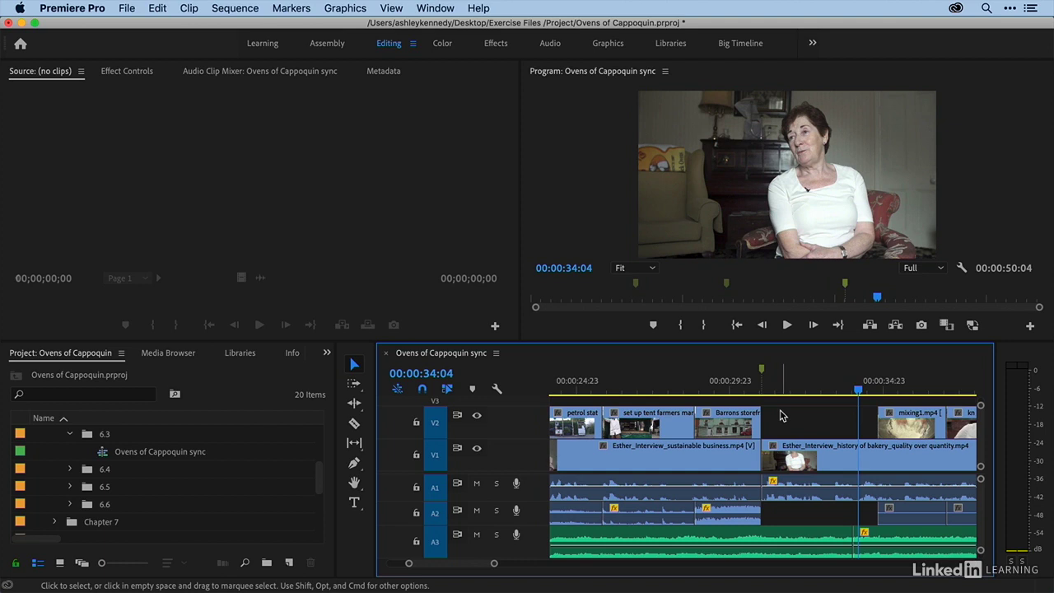
Link the history of bakery interview clip's video on V1 with its audio on A1, and unlink the pair again.
click(787, 455)
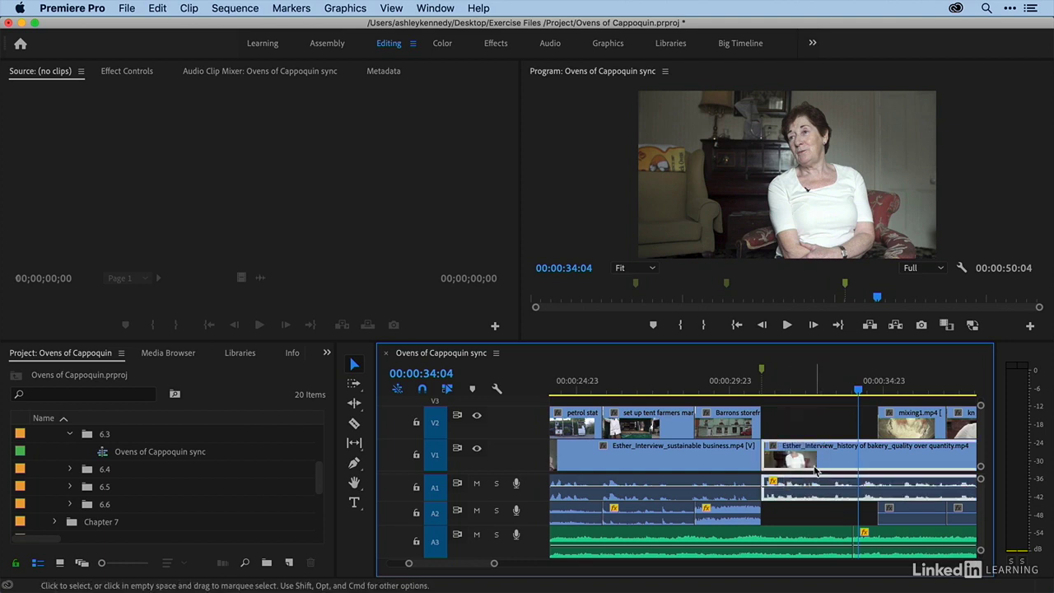
right_click(812, 464)
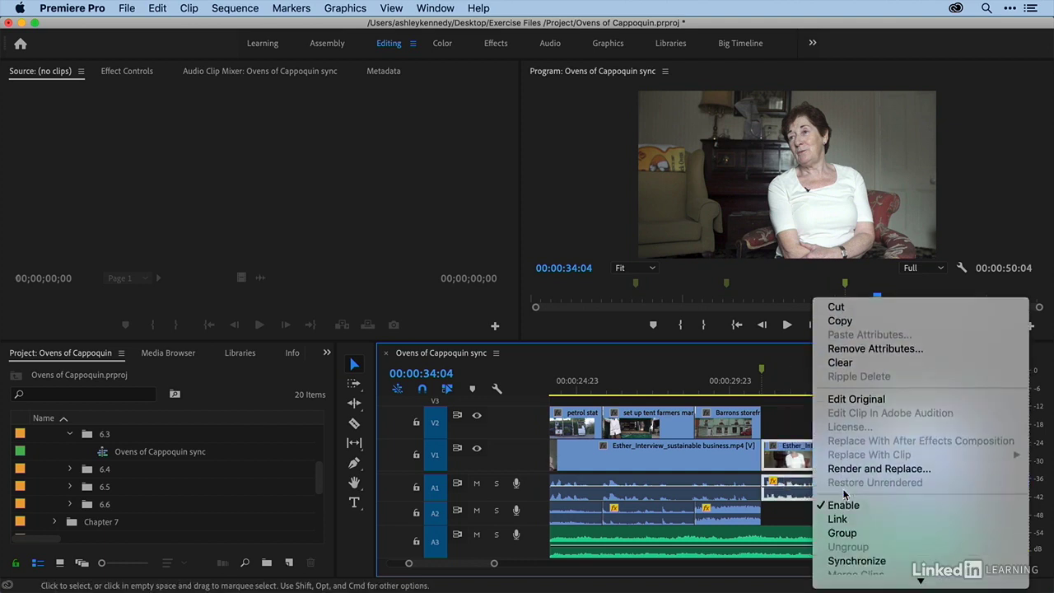
click(837, 505)
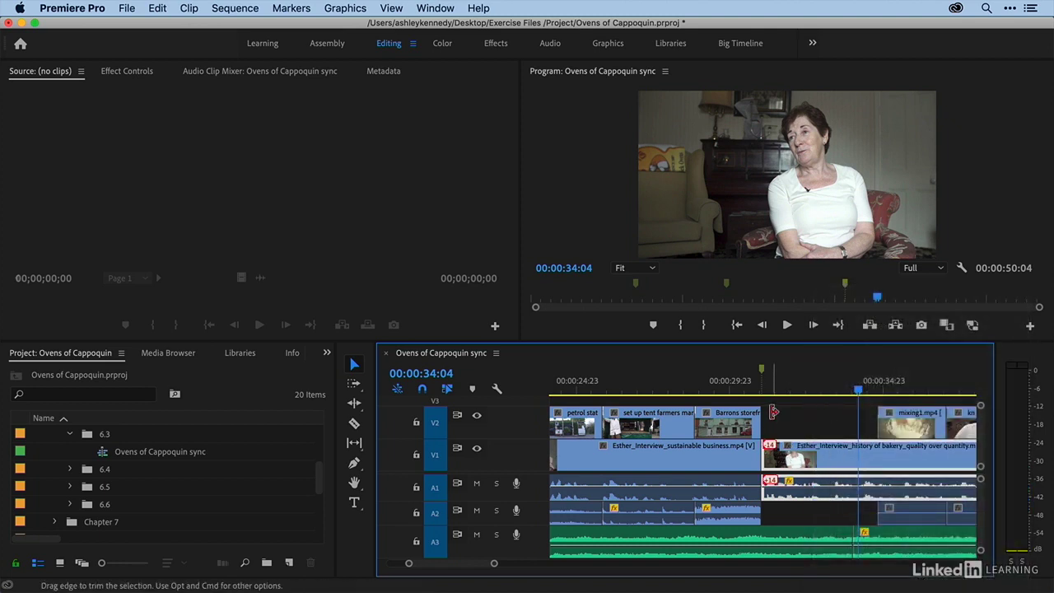
right_click(840, 458)
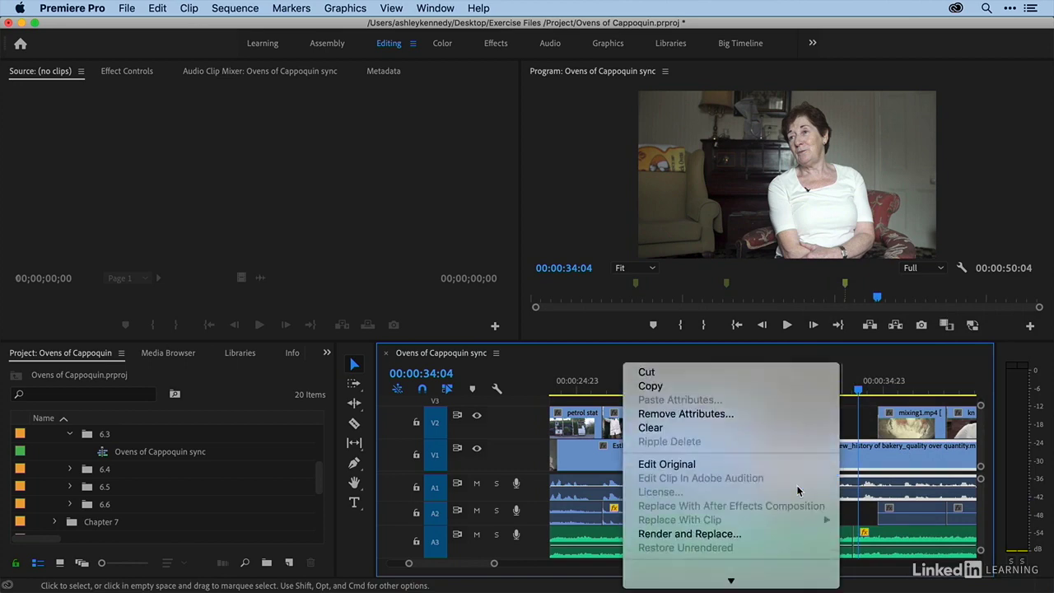
click(747, 503)
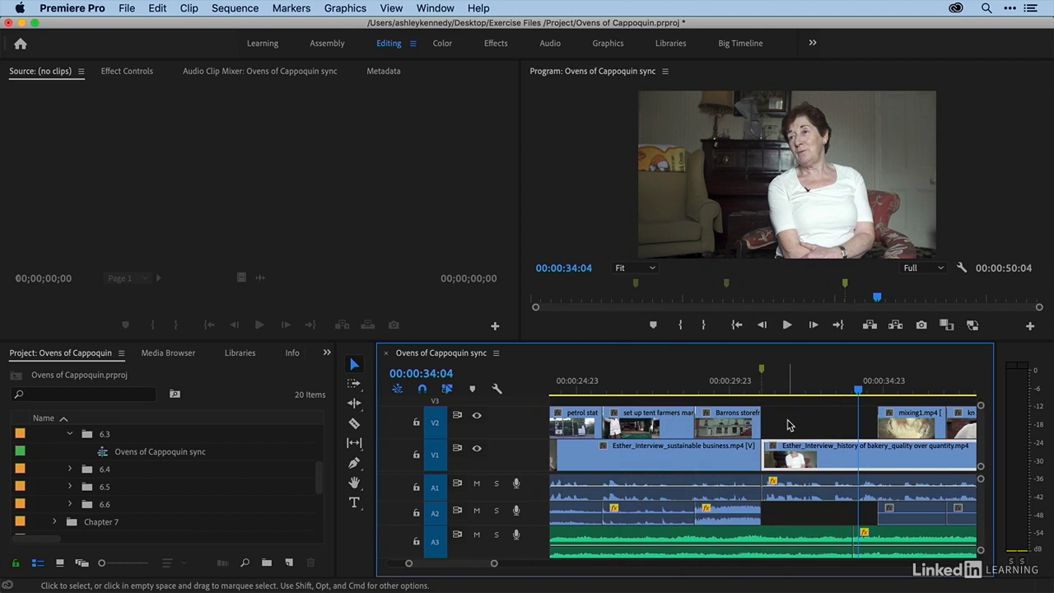
Select both the video and audio of the history of bakery clip and toggle their link on and off twice.
drag(789, 421, 835, 486)
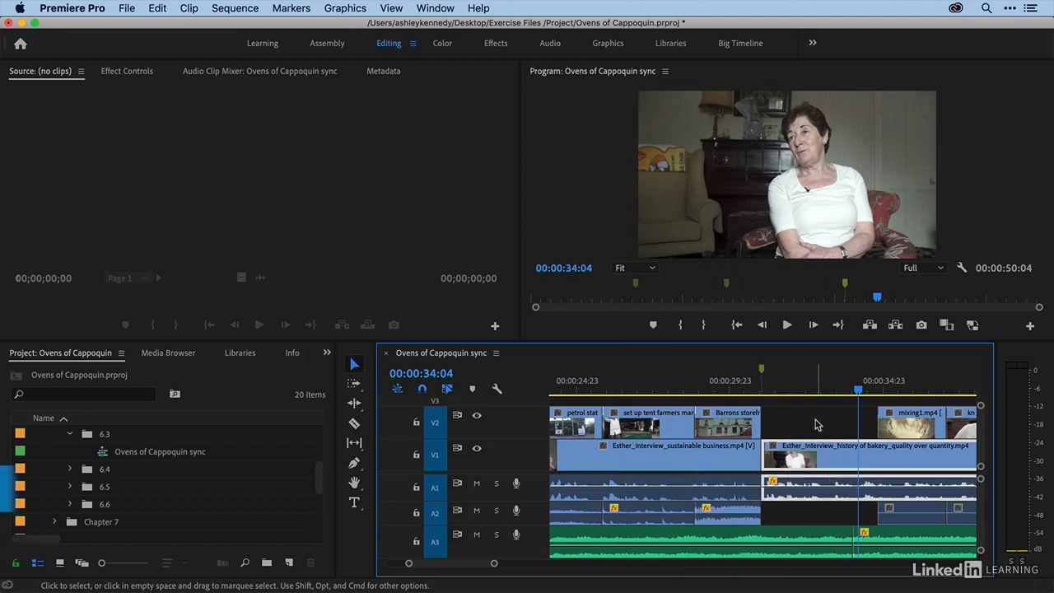
key(super+l)
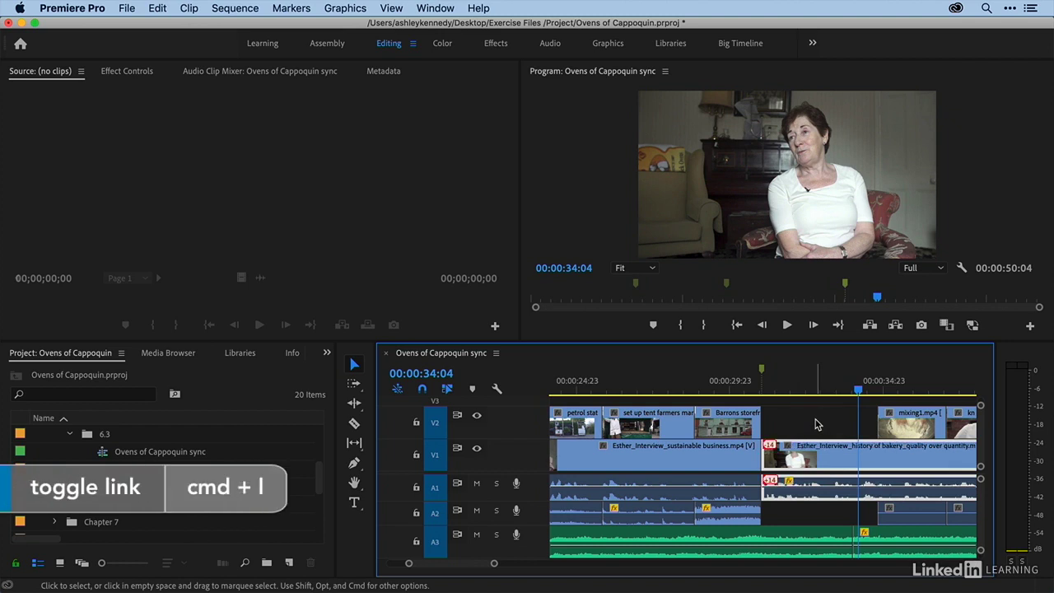
key(super+z)
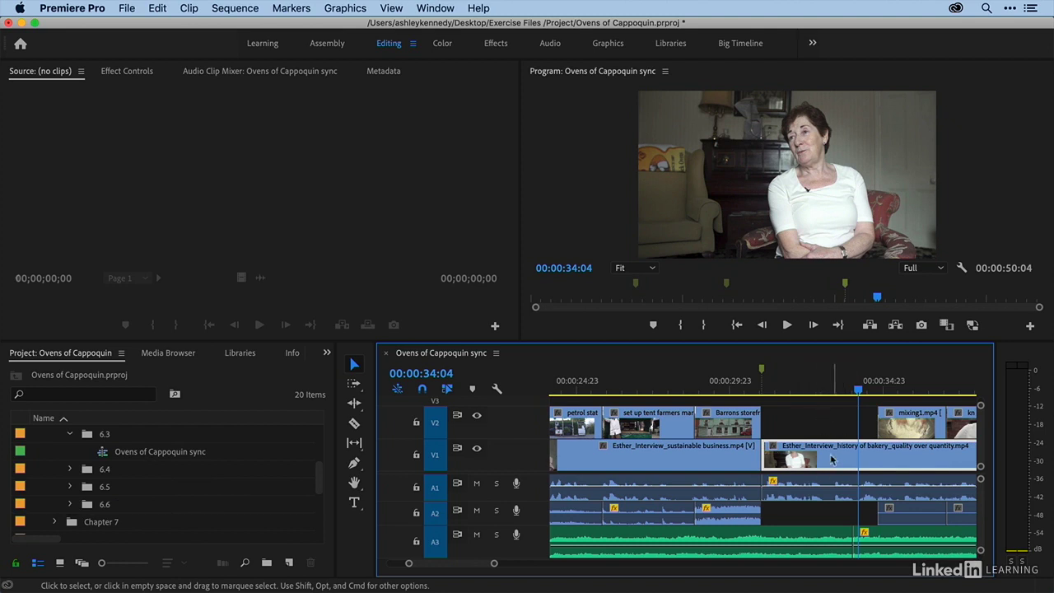
shift+click(829, 492)
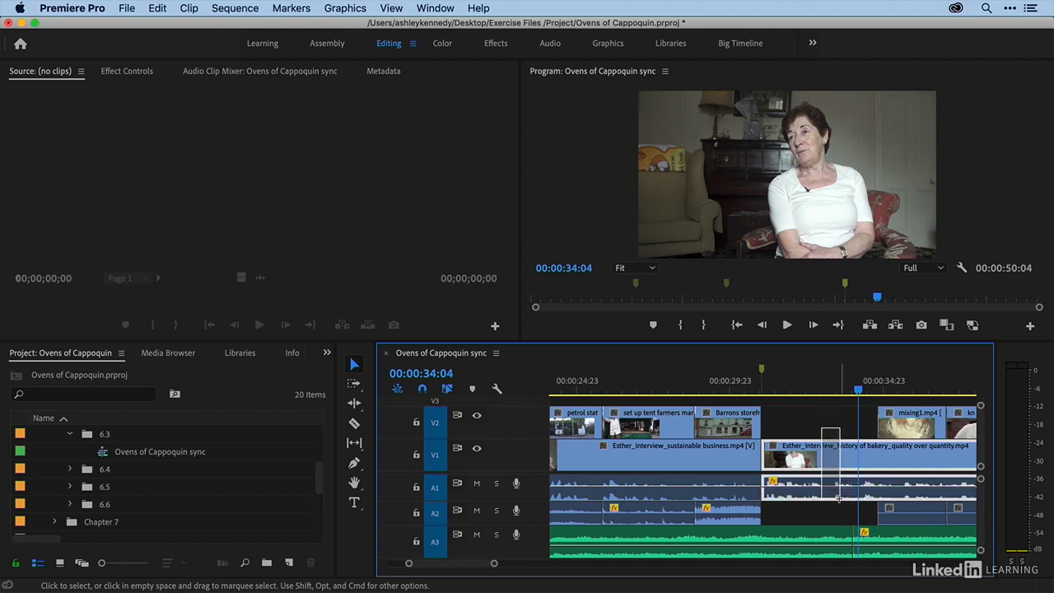
key(super+l)
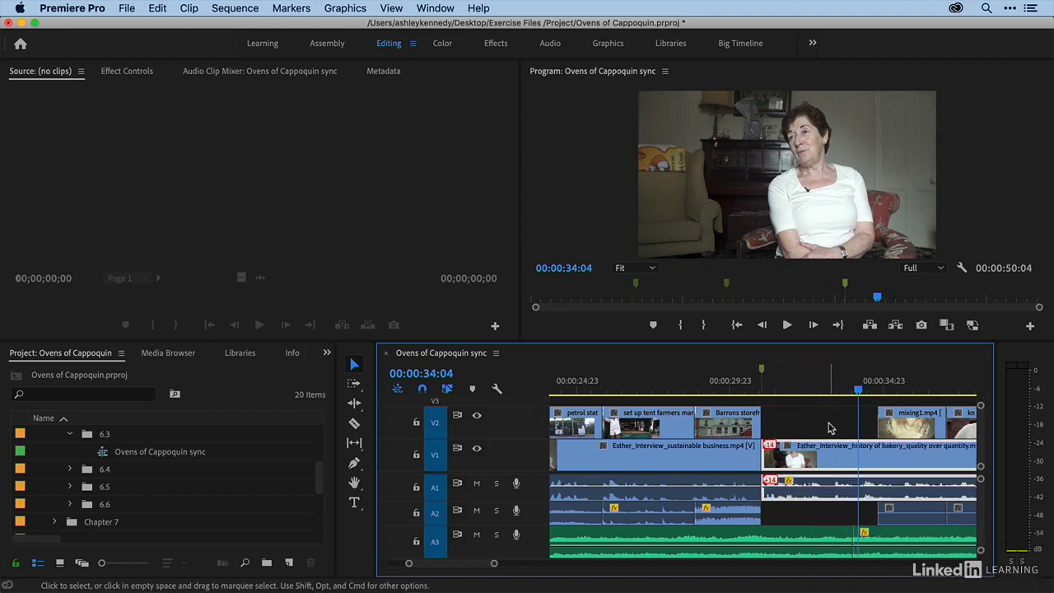
key(super+l)
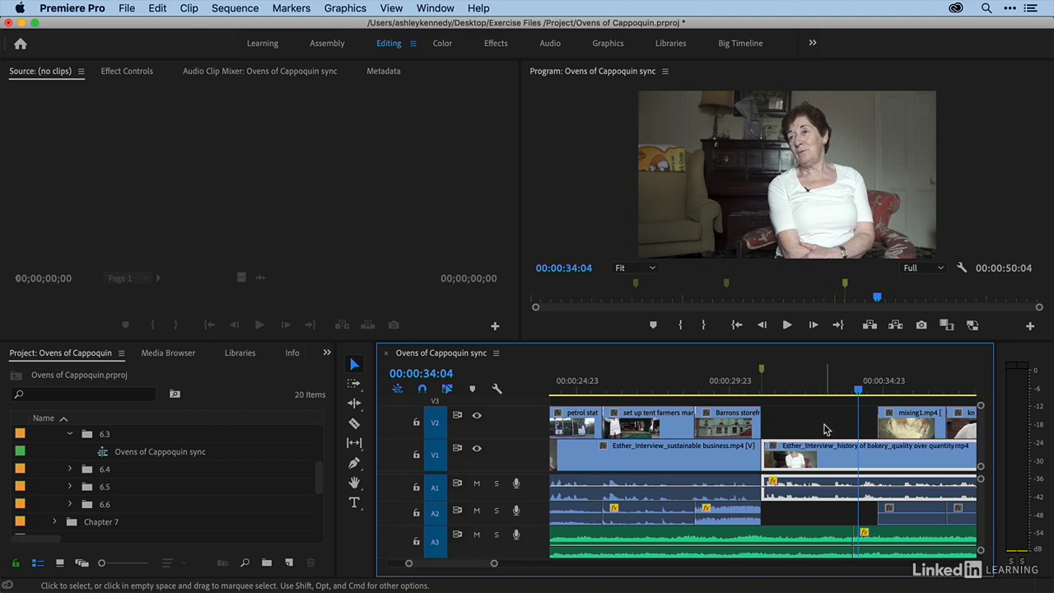
Enable the Timeline preference "Display out of sync indicators for unlinked clips" and apply it.
click(85, 10)
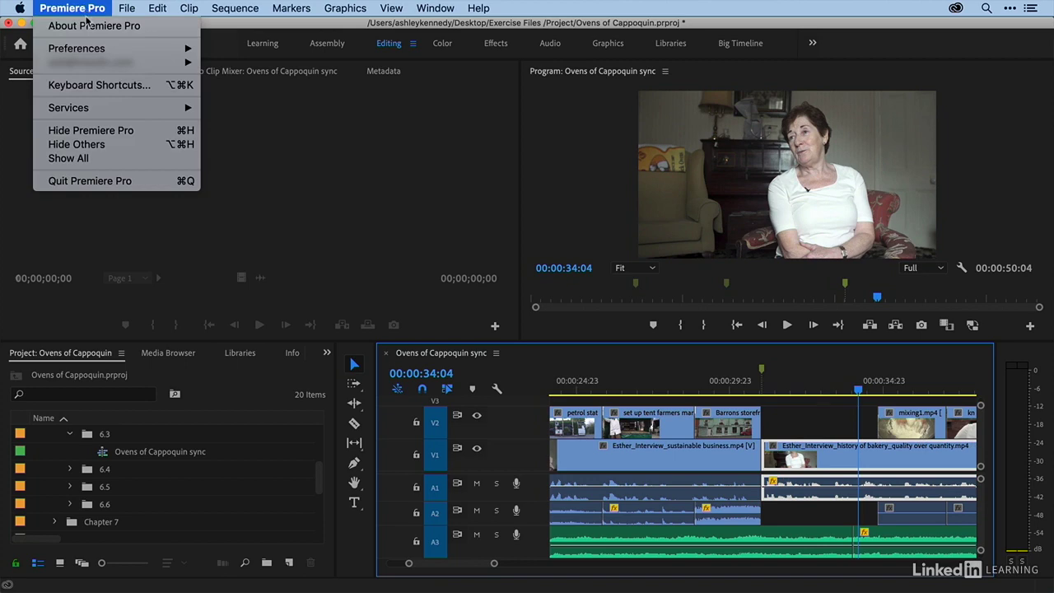
mouse_move(85, 50)
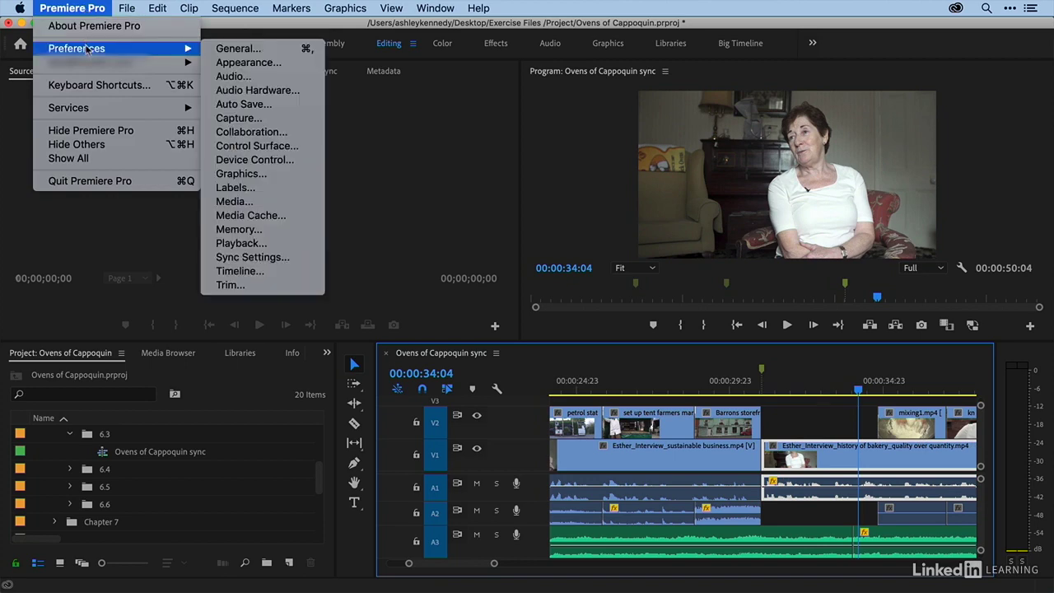
click(293, 280)
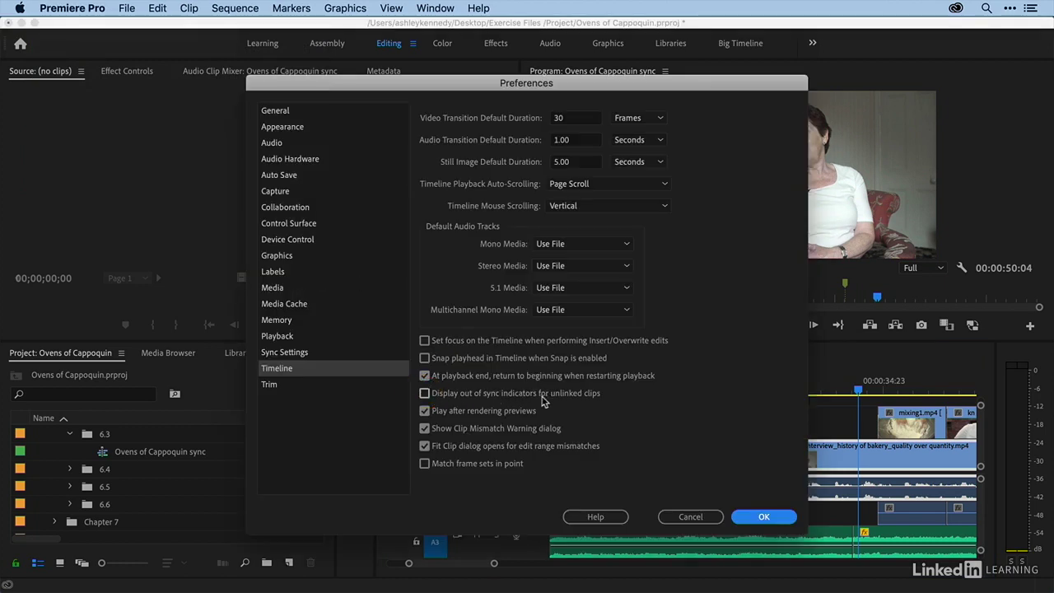
click(425, 393)
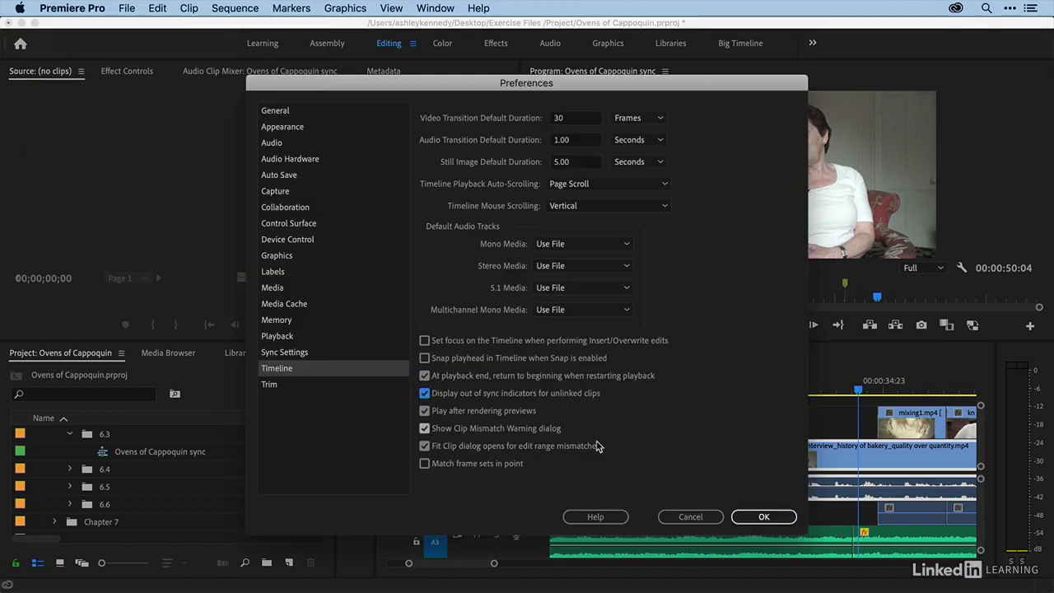
click(752, 517)
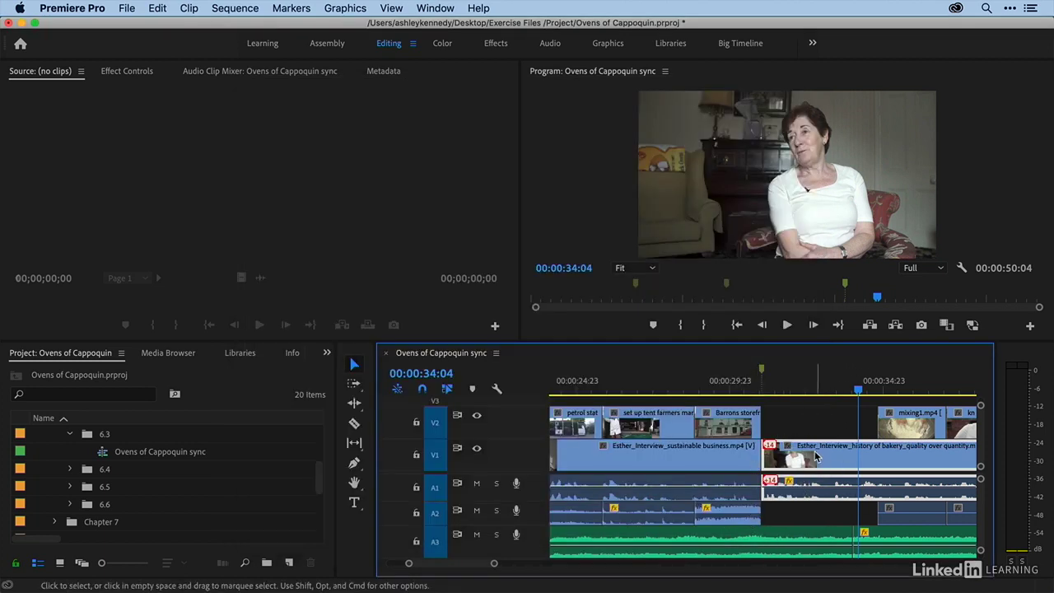
Slip the history of bakery clip's video on V1 into sync using its out-of-sync indicator.
scroll(772, 445, right, 4)
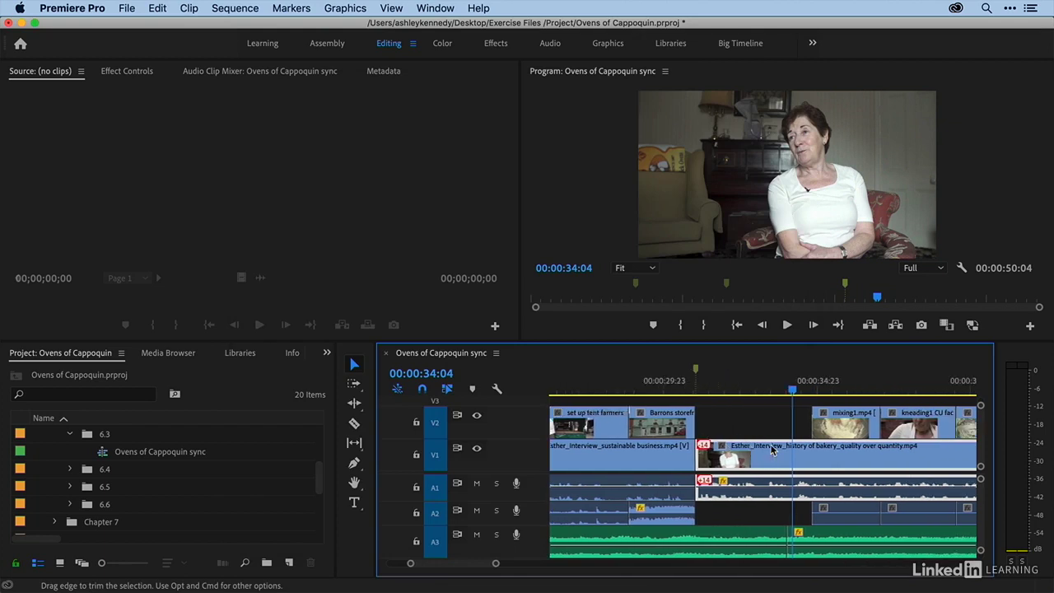
key(minus)
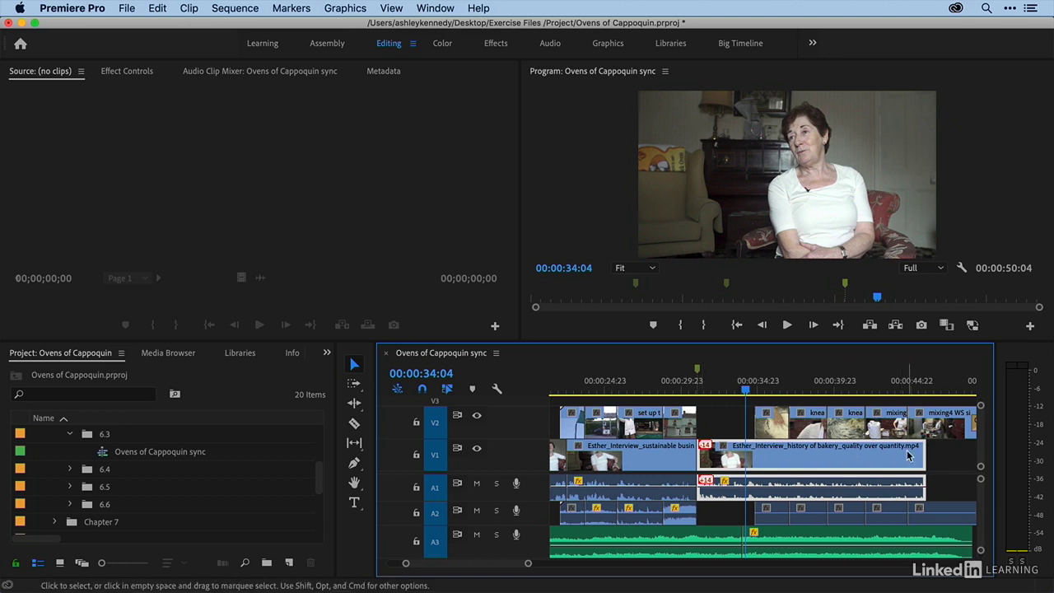
right_click(707, 449)
click(725, 477)
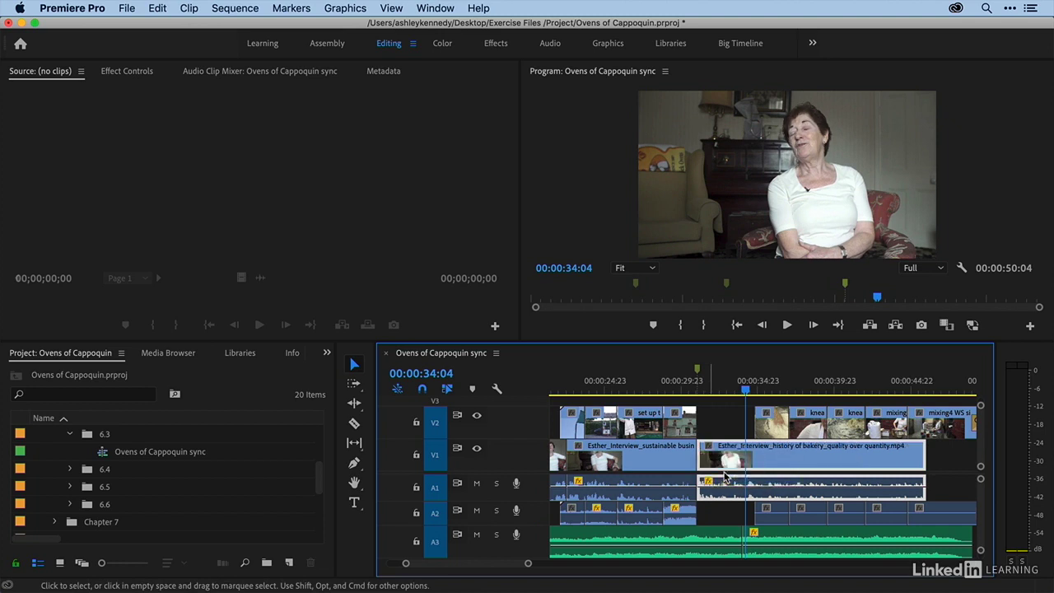
Play from just before the history of bakery clip into its opening, stop playback, and deselect the clip.
click(680, 389)
key(space)
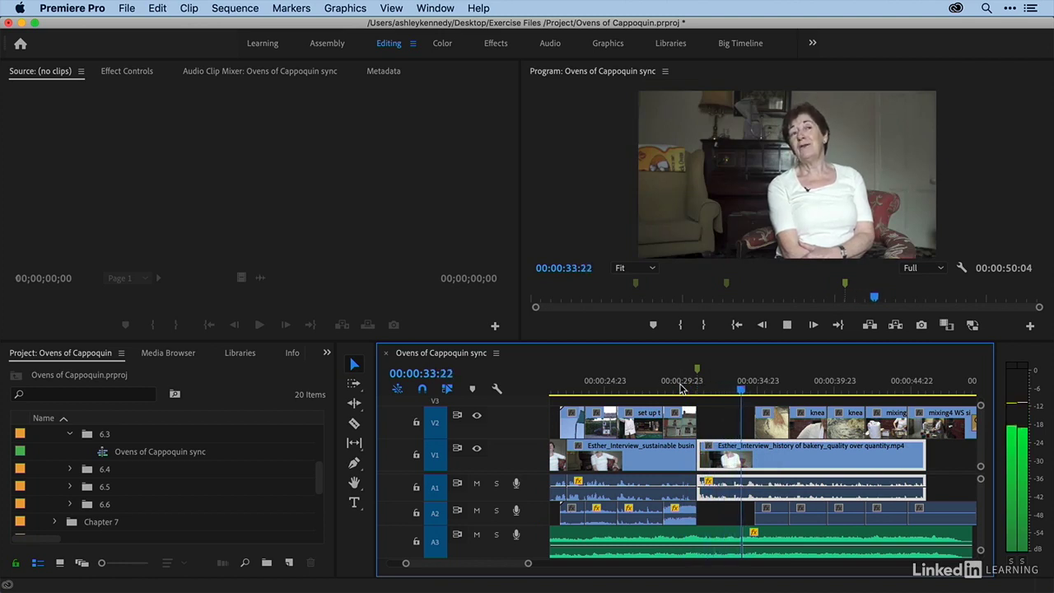
key(space)
click(719, 412)
click(719, 412)
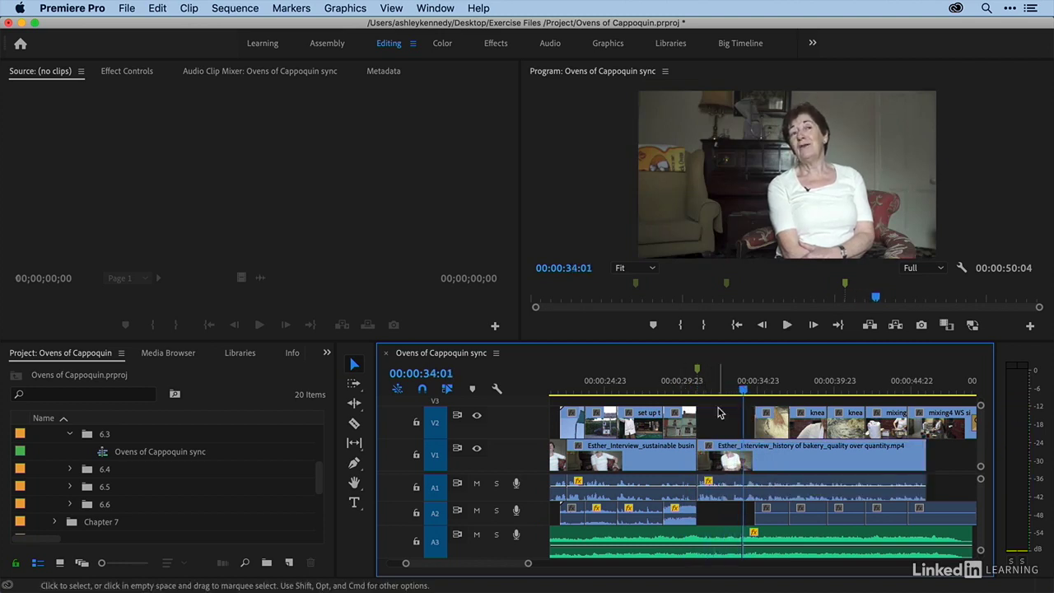